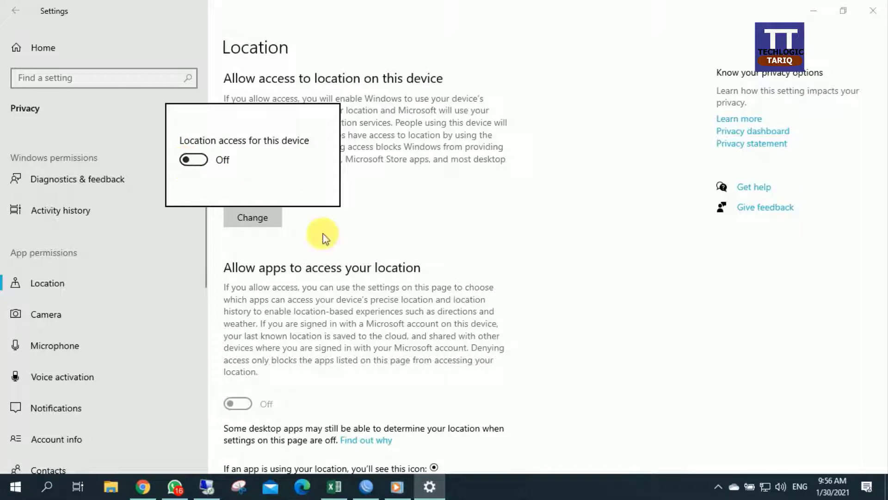
- Close the device location access switch and clear the location history stored on this device
left_click(309, 233)
scroll(368, 210, "down", 1)
scroll(368, 209, "down", 2)
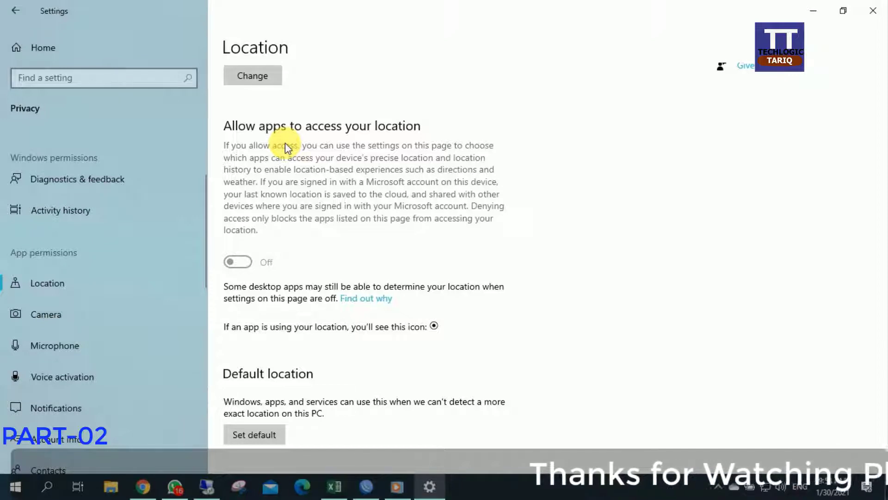
scroll(289, 139, "down", 2)
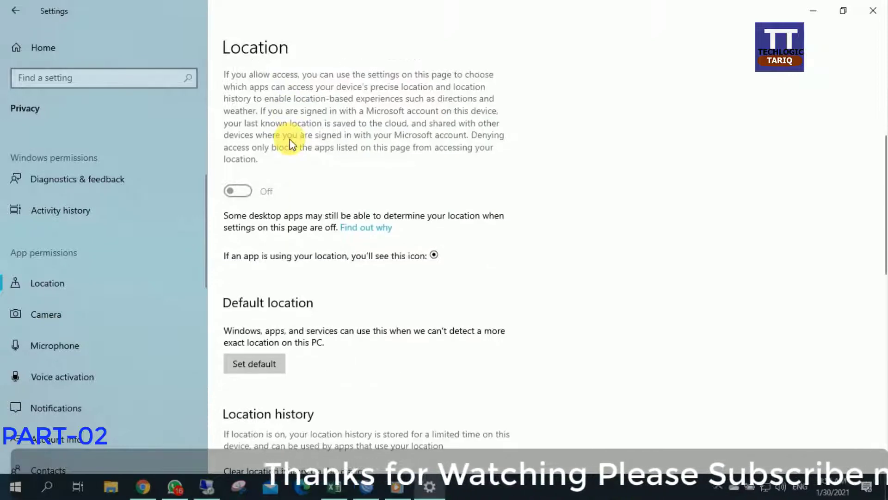
scroll(338, 145, "down", 3)
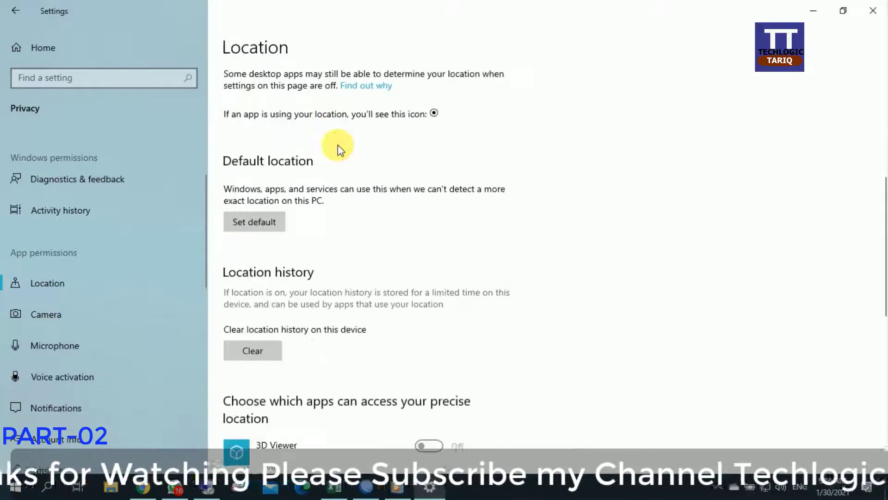
scroll(338, 145, "down", 3)
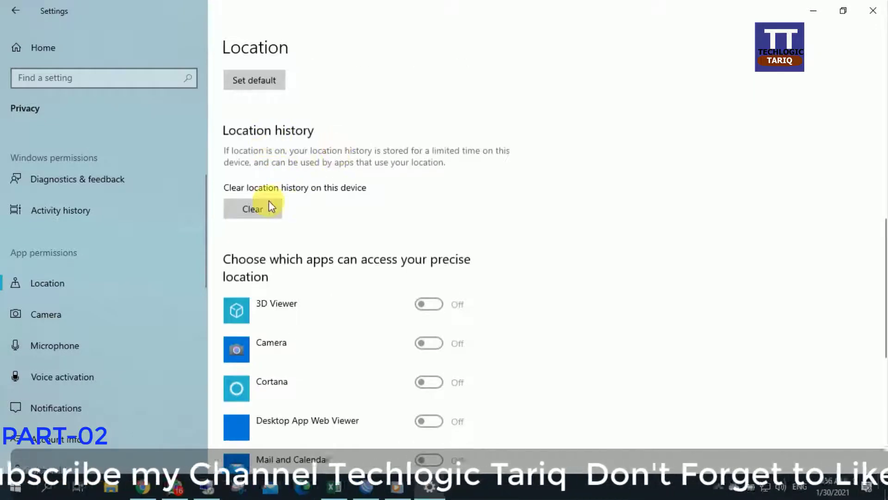
left_click(261, 216)
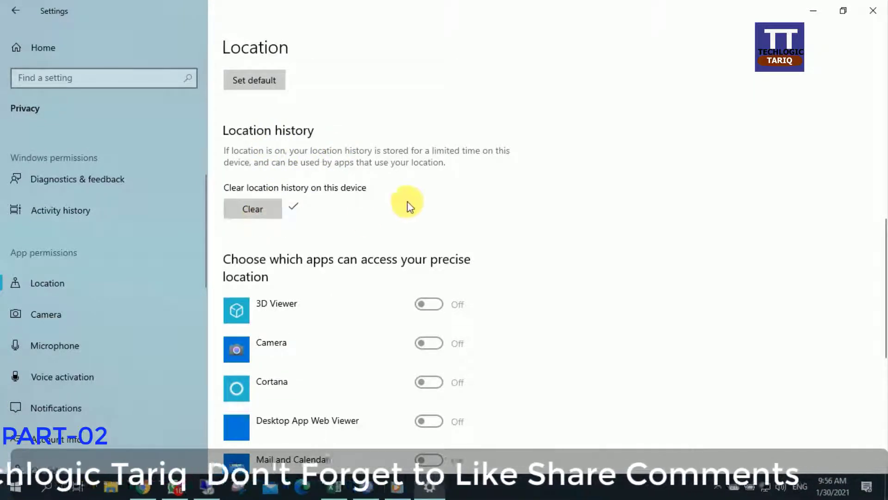
- Turn on location access for this device and check the list of apps allowed to use the precise location
scroll(460, 162, "down", 3)
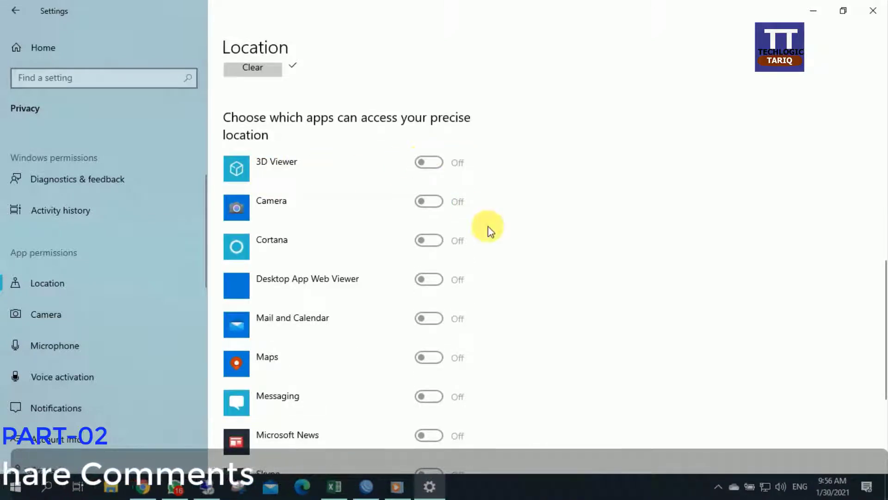
scroll(489, 230, "down", 5)
scroll(491, 230, "up", 5)
scroll(491, 230, "up", 10)
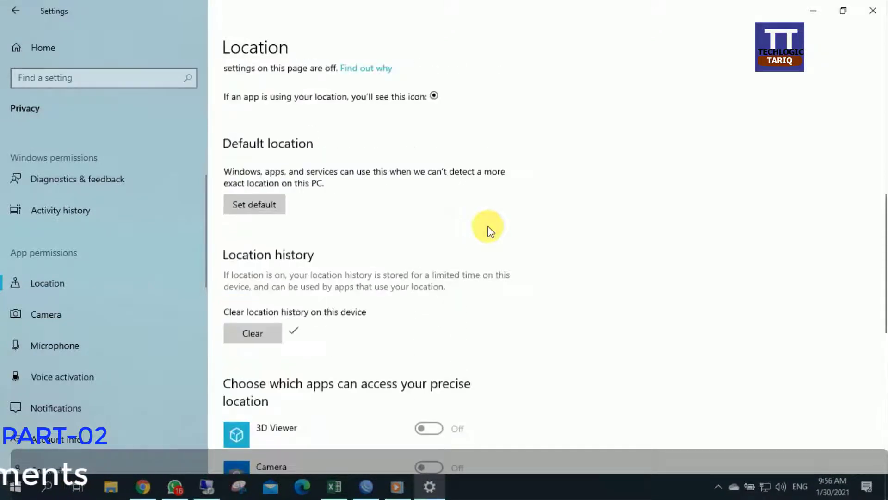
left_click(252, 148)
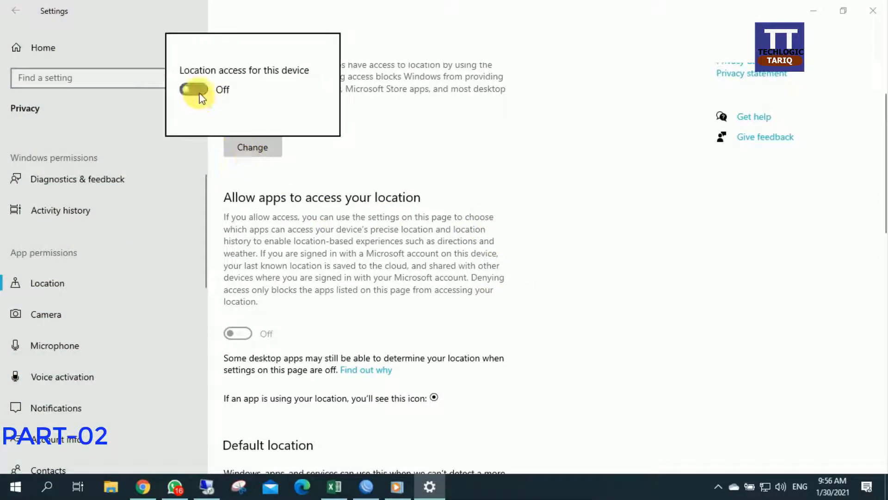
left_click(390, 194)
scroll(393, 187, "down", 12)
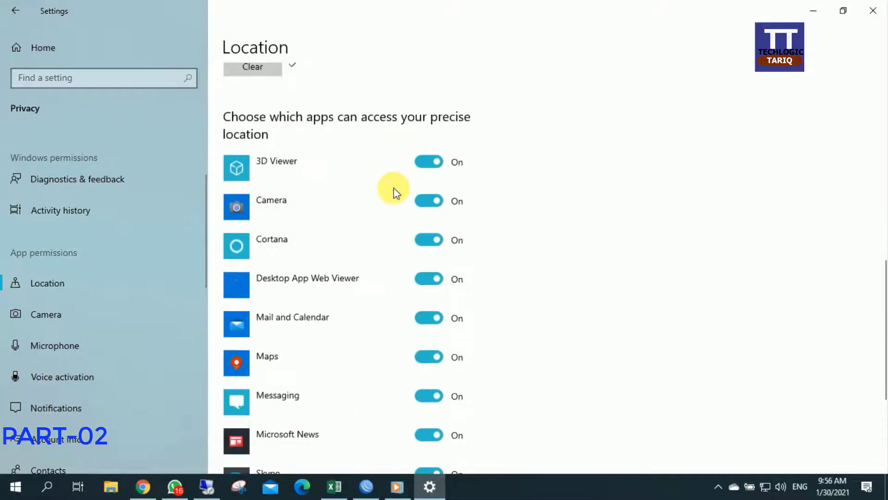
scroll(432, 341, "down", 5)
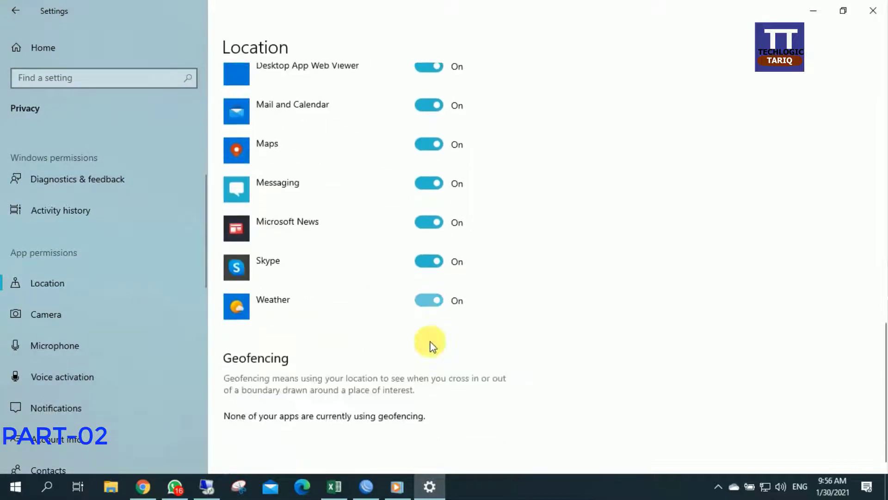
- Review the apps with precise location access, and turn location access off again
scroll(431, 342, "up", 10)
scroll(423, 341, "down", 5)
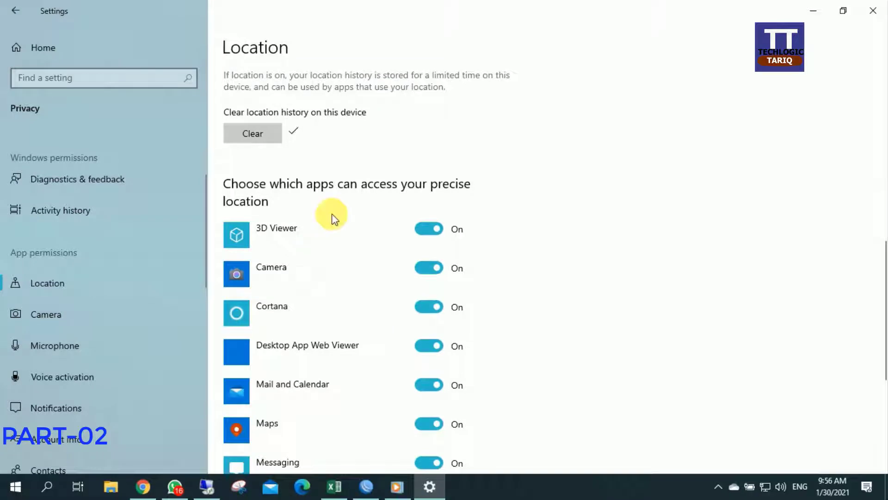
scroll(338, 207, "down", 2)
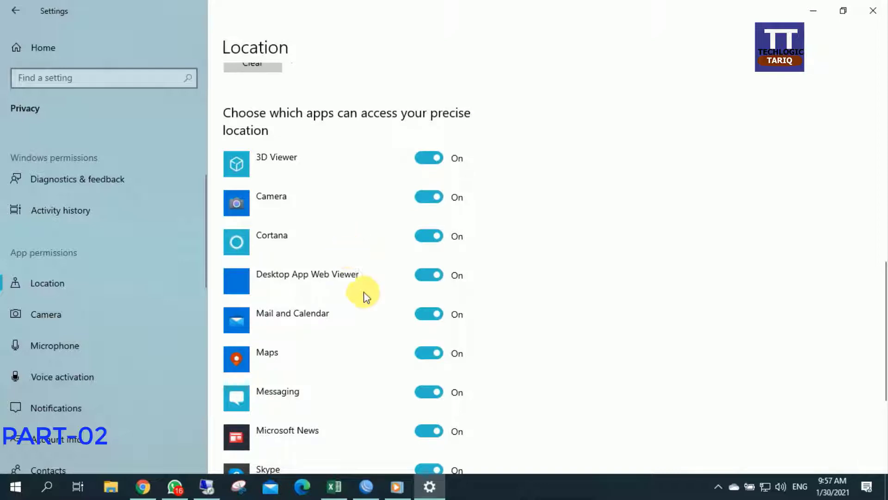
scroll(367, 301, "down", 4)
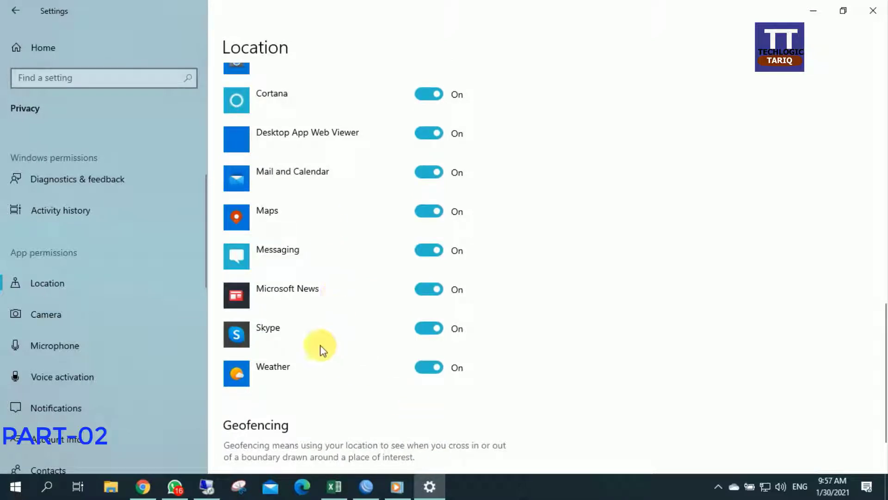
scroll(438, 326, "up", 10)
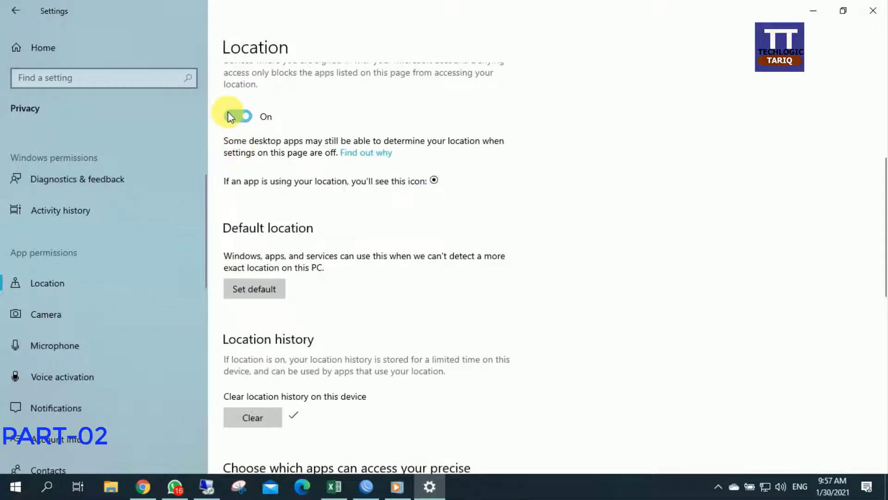
scroll(407, 192, "down", 12)
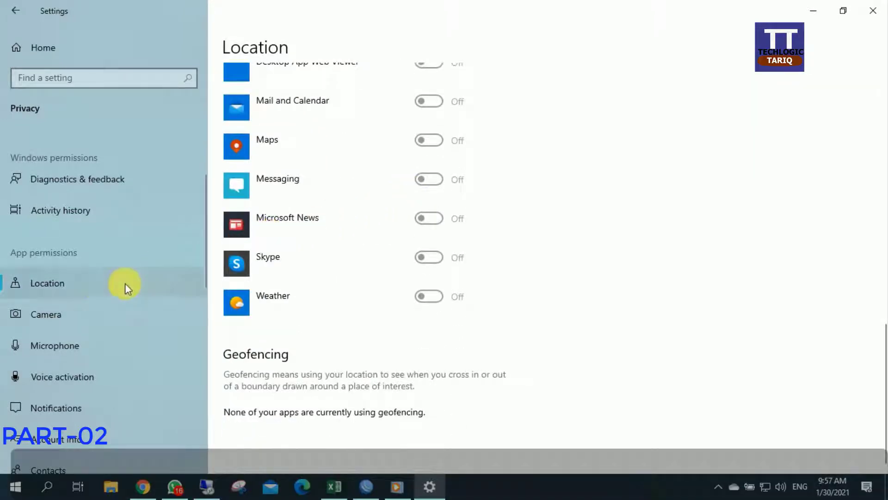
- Open the camera privacy settings and review the device access option and the Microsoft Store apps allowed to use the camera
left_click(82, 317)
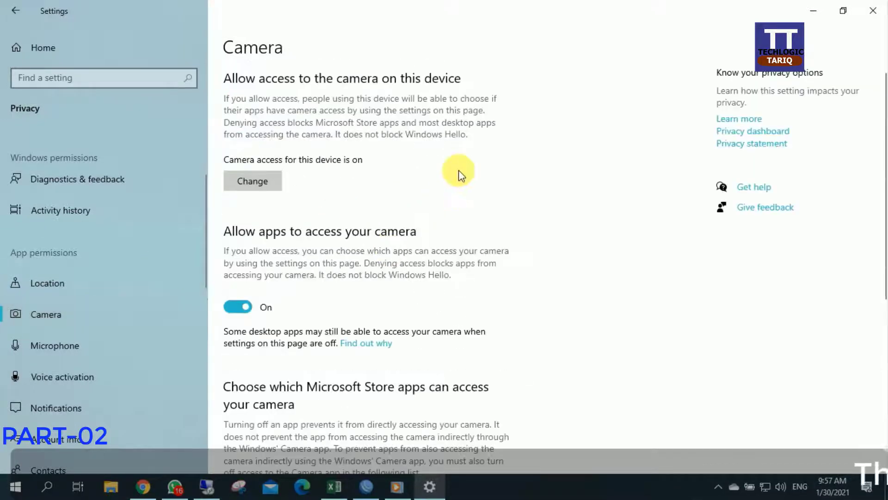
scroll(458, 176, "down", 7)
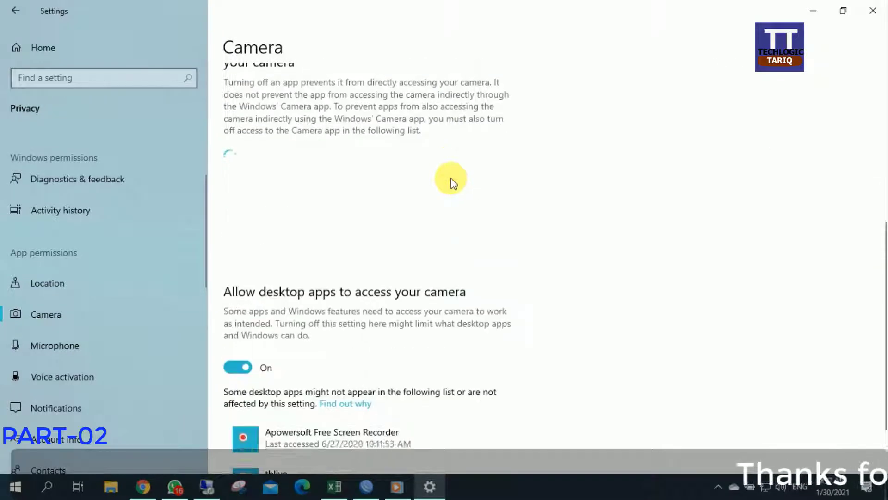
scroll(333, 255, "up", 3)
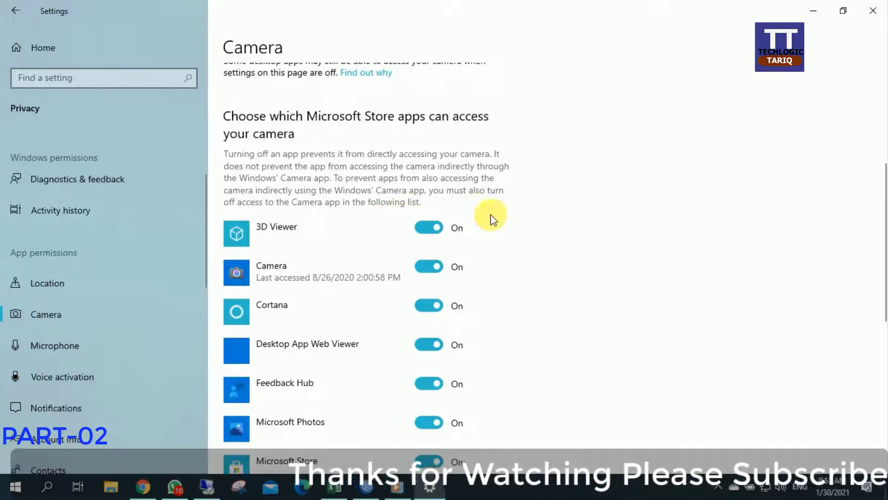
scroll(492, 219, "up", 3)
scroll(495, 220, "up", 2)
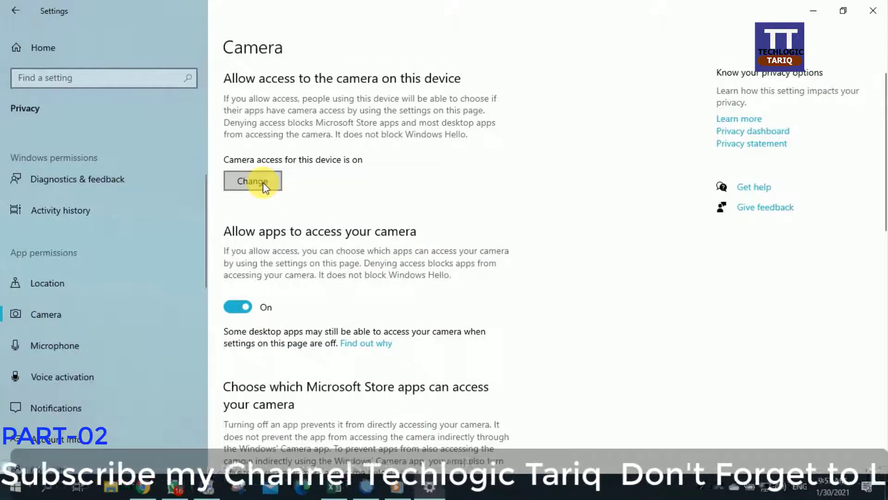
scroll(464, 245, "down", 5)
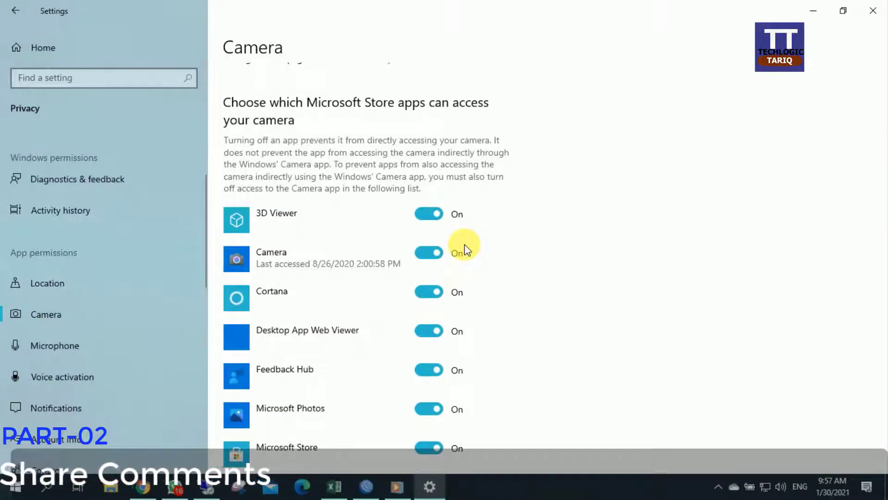
scroll(465, 244, "up", 5)
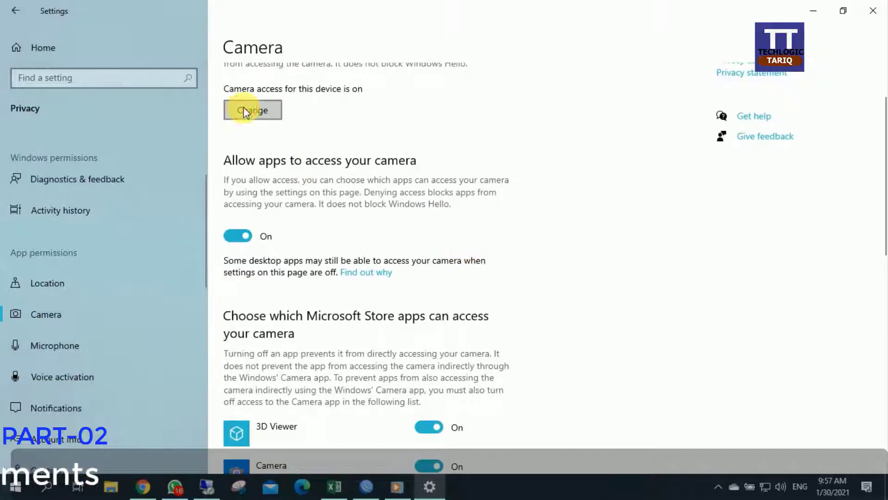
- Turn off camera access for this device and check the switches for Microsoft Store and desktop apps
left_click(245, 112)
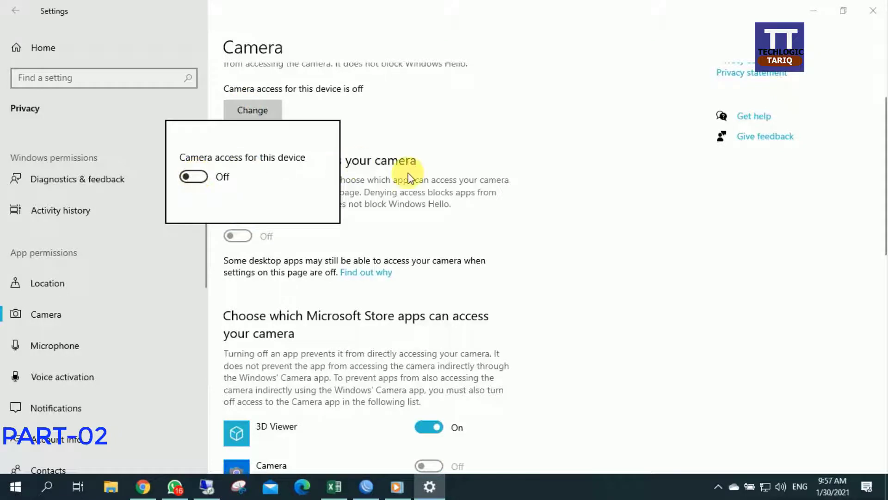
scroll(477, 157, "down", 3)
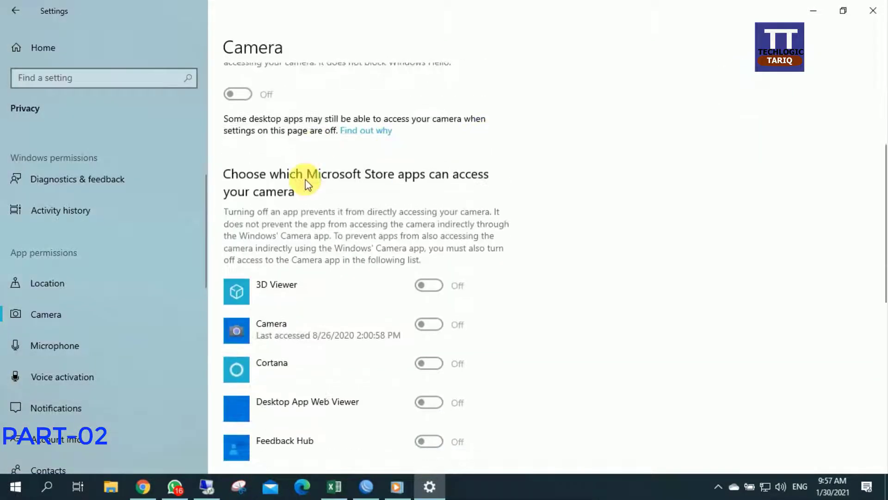
scroll(493, 296, "down", 8)
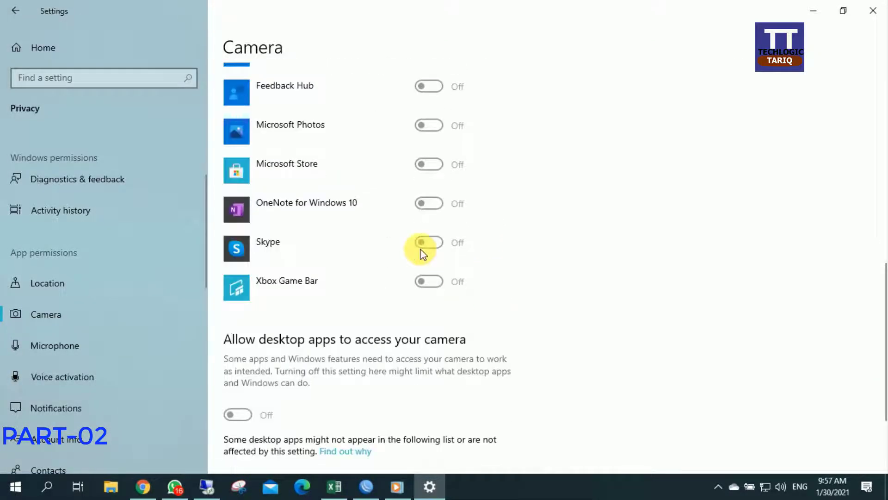
scroll(368, 207, "up", 7)
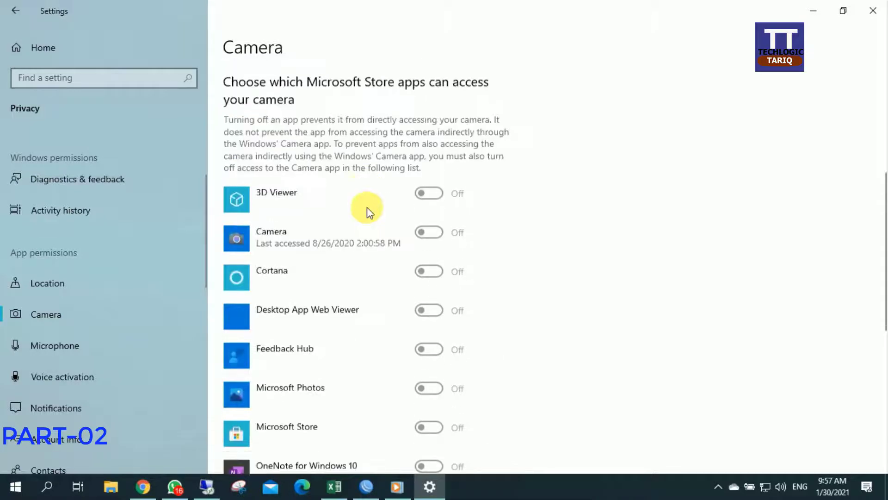
scroll(367, 206, "down", 9)
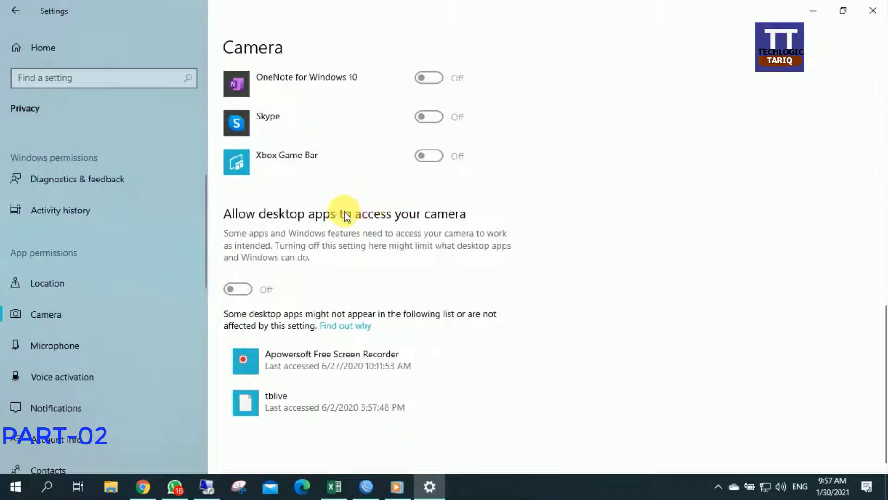
- Open the microphone privacy settings, review the app access options, and view the microphone access switch for this device
left_click(62, 347)
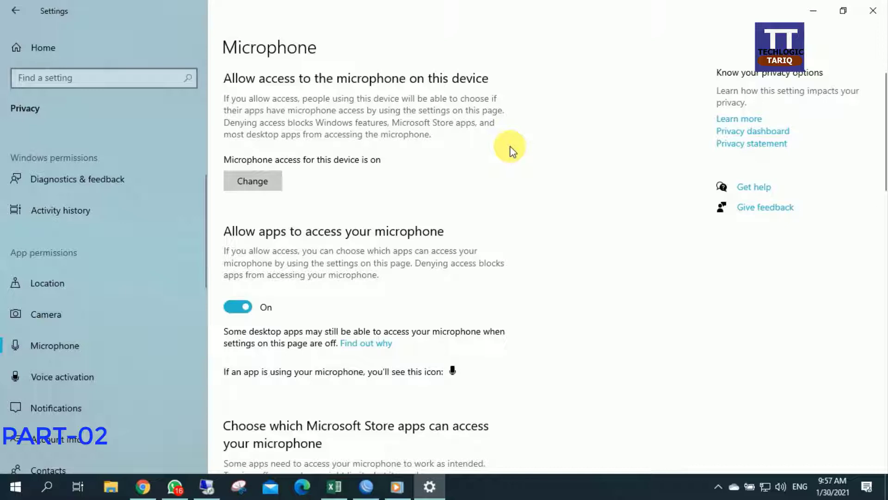
scroll(496, 163, "down", 3)
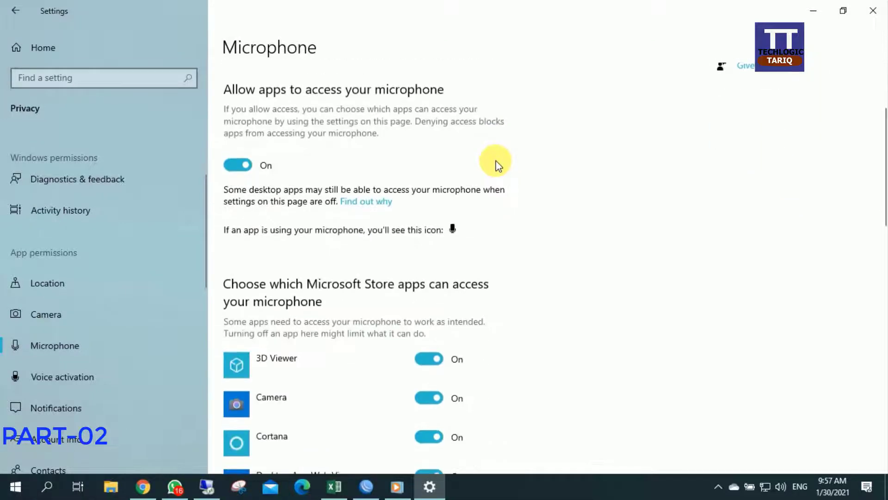
scroll(496, 163, "up", 1)
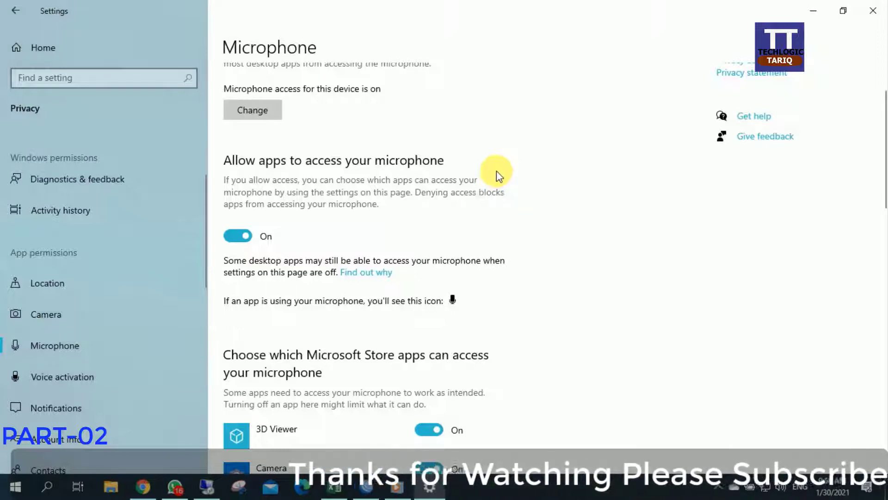
scroll(499, 175, "down", 1)
scroll(496, 175, "up", 2)
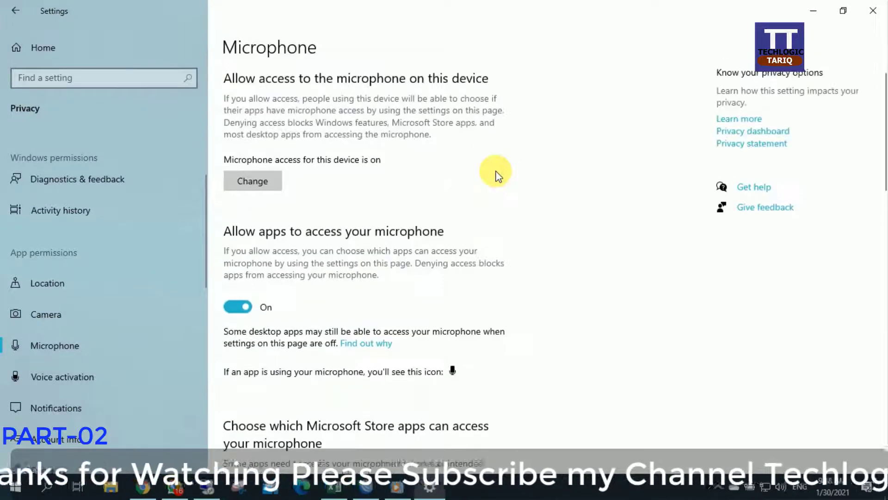
left_click(270, 186)
left_click(410, 223)
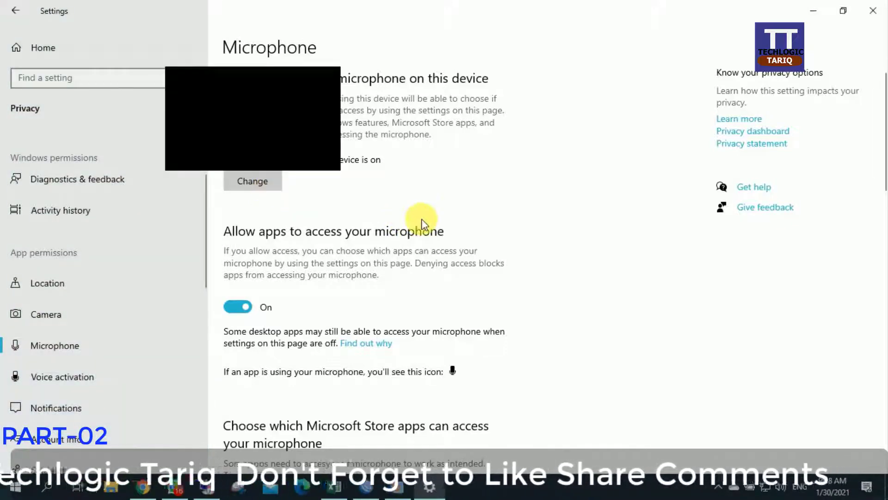
- Toggle microphone access for 3D Viewer off and back on
scroll(481, 236, "down", 4)
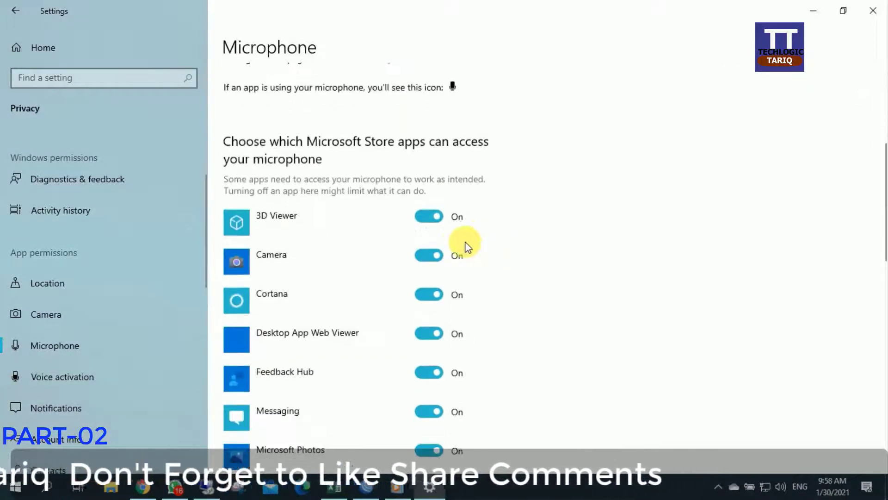
left_click(424, 219)
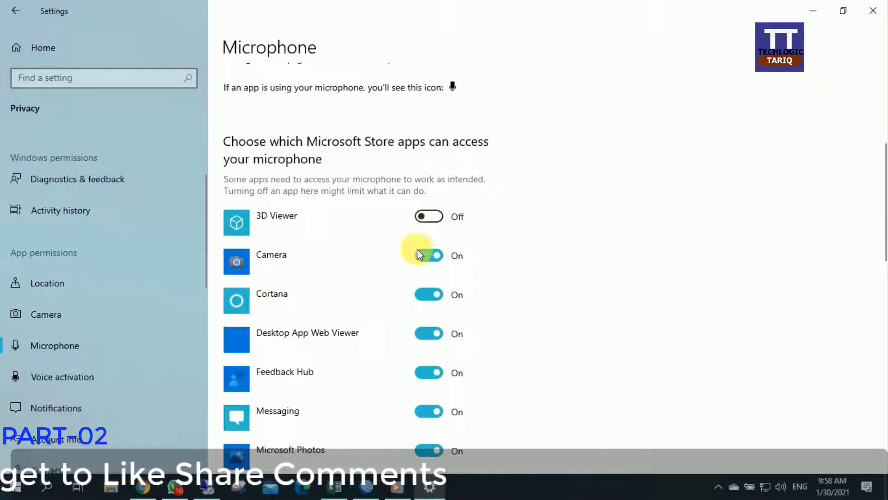
left_click(429, 216)
- Turn off microphone access for this device and check the switches for Microsoft Store and desktop apps
scroll(360, 143, "up", 3)
scroll(246, 152, "up", 3)
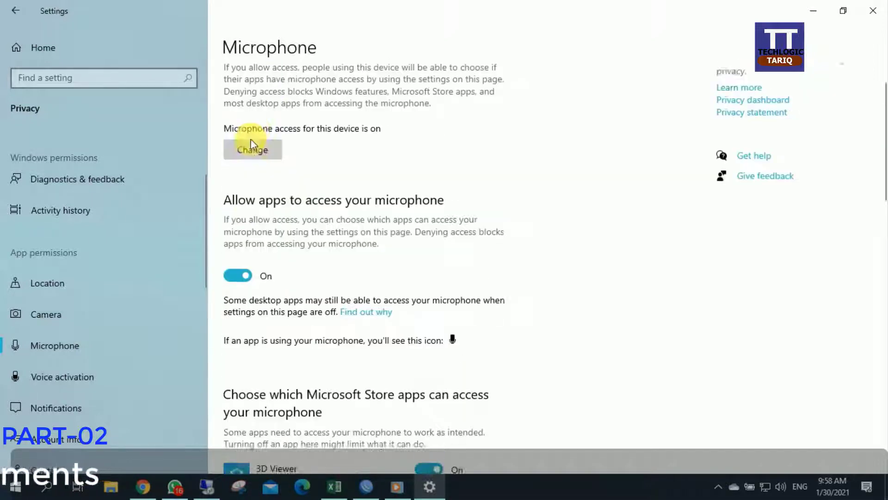
left_click(270, 187)
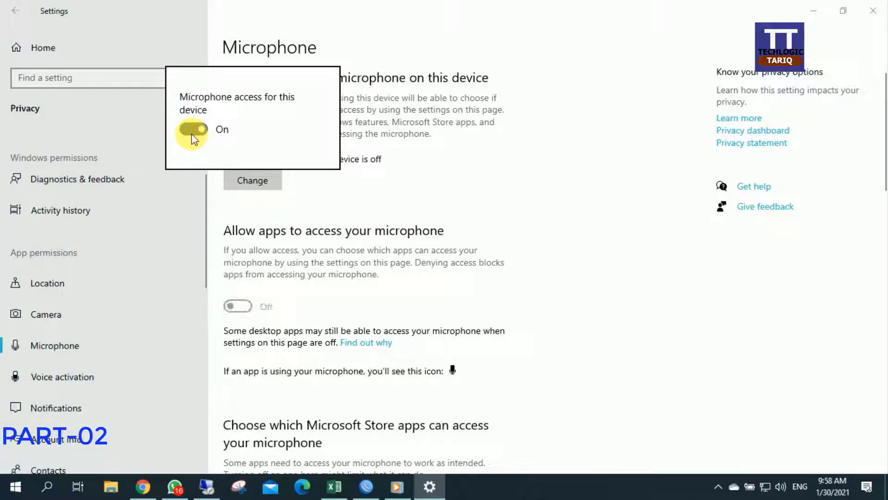
left_click(441, 191)
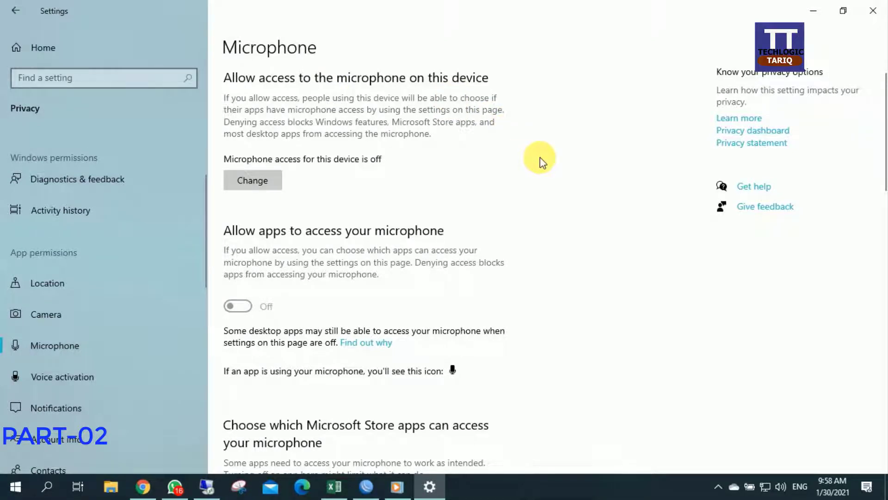
scroll(540, 157, "down", 10)
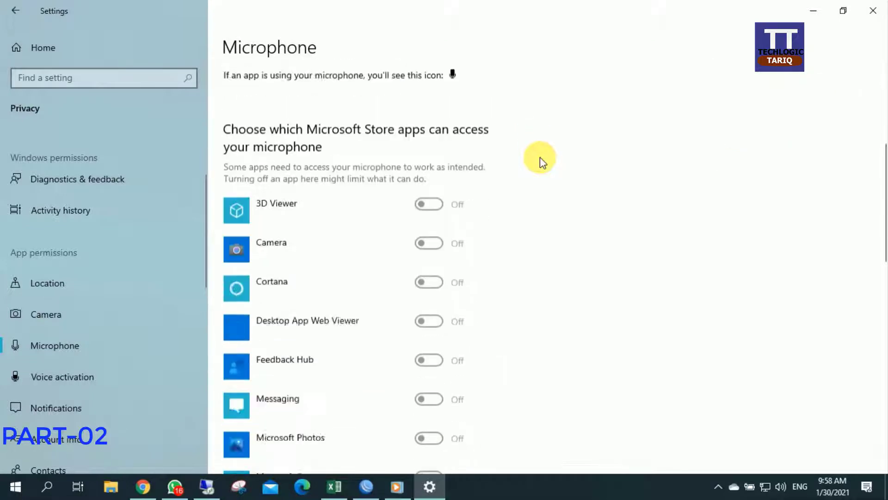
scroll(540, 157, "down", 3)
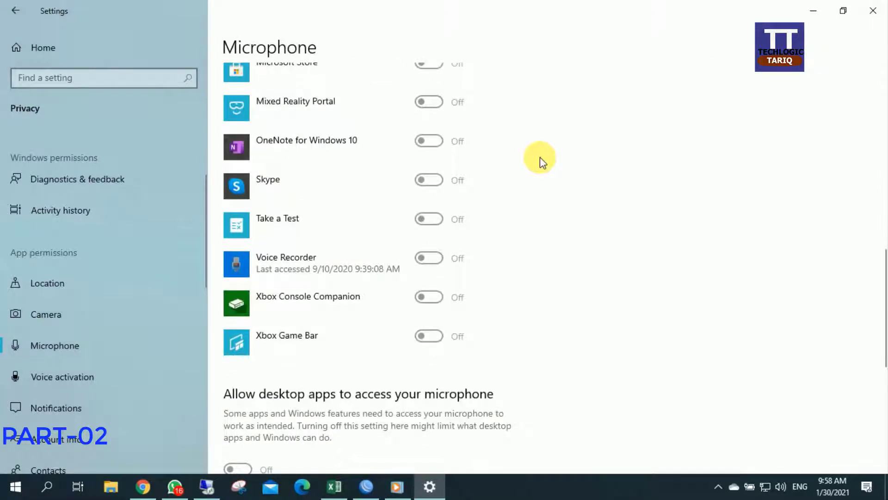
scroll(556, 187, "down", 7)
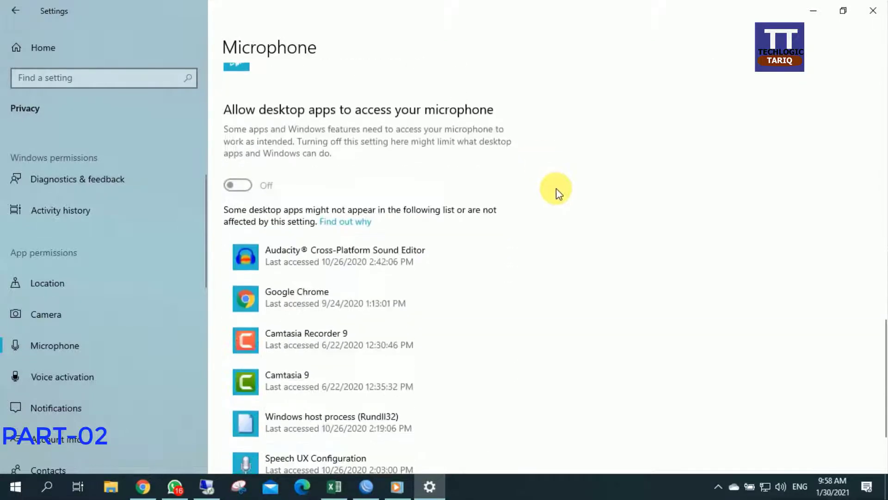
scroll(558, 190, "up", 8)
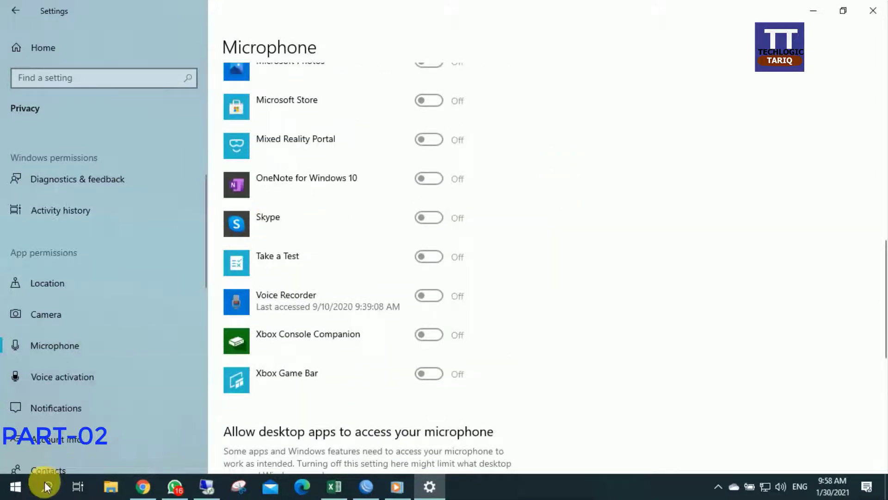
- Open the voice activation privacy settings and review the app, locked-device and Cortana options
left_click(93, 381)
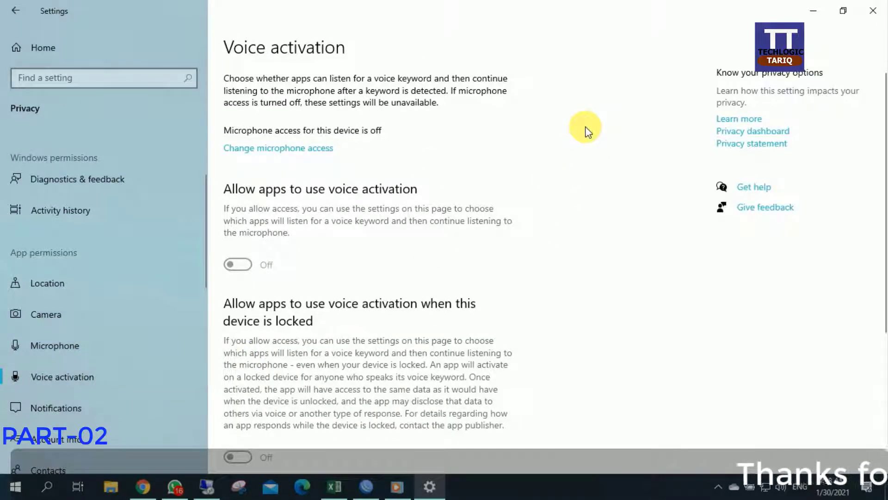
scroll(570, 129, "down", 5)
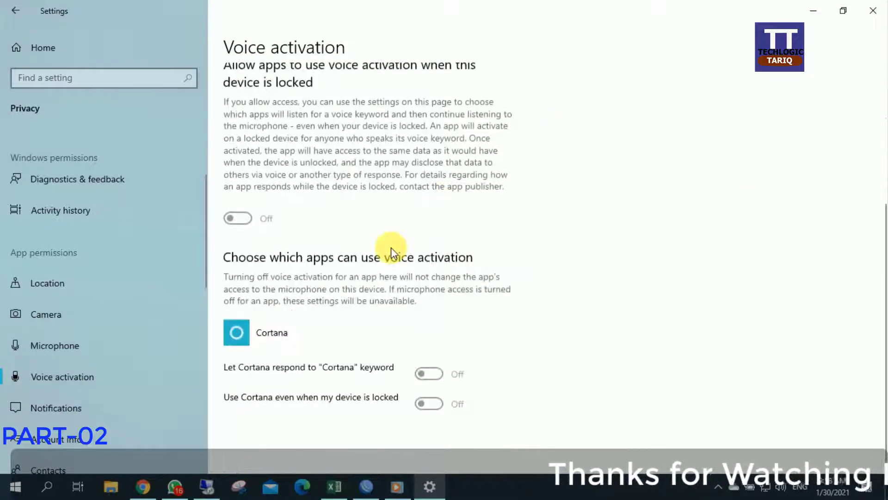
scroll(468, 253, "up", 5)
scroll(468, 254, "down", 5)
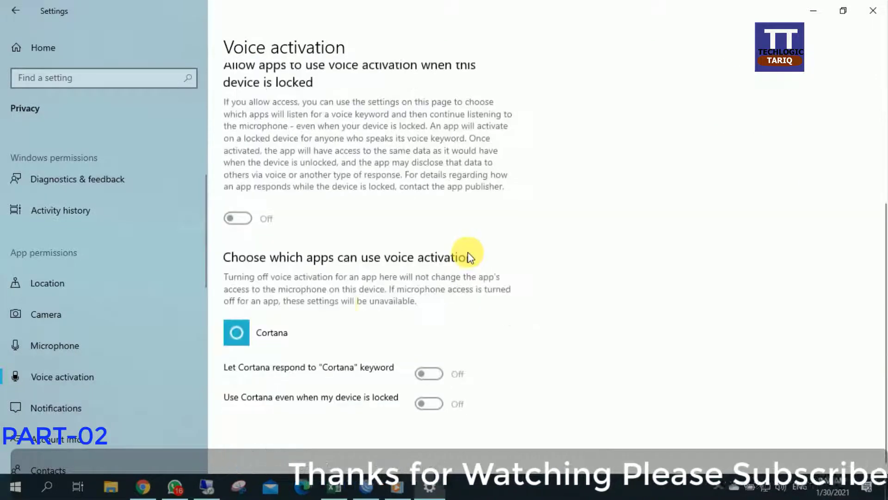
- In the notifications privacy settings, view the device access switch and turn off app access to notifications
left_click(76, 409)
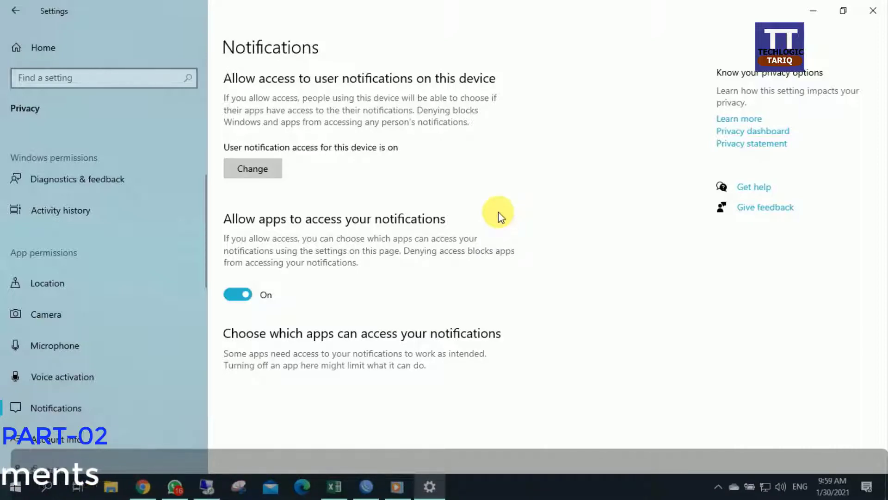
left_click(250, 169)
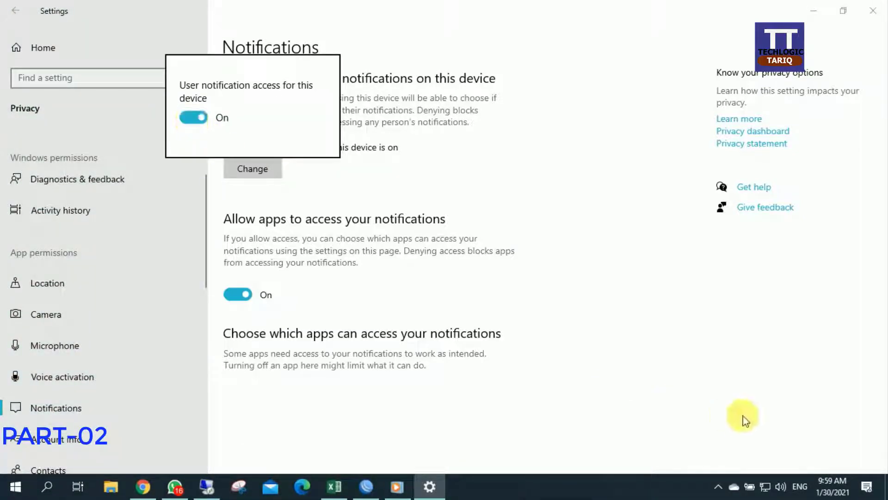
left_click(351, 193)
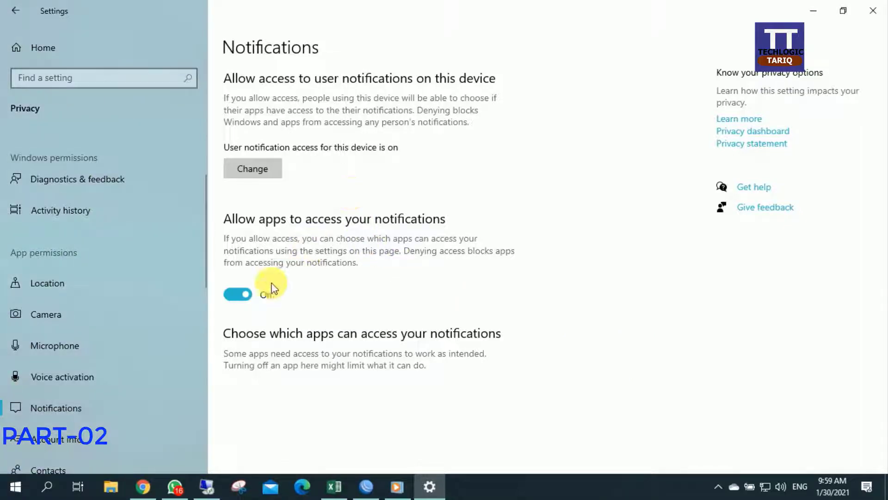
left_click(234, 297)
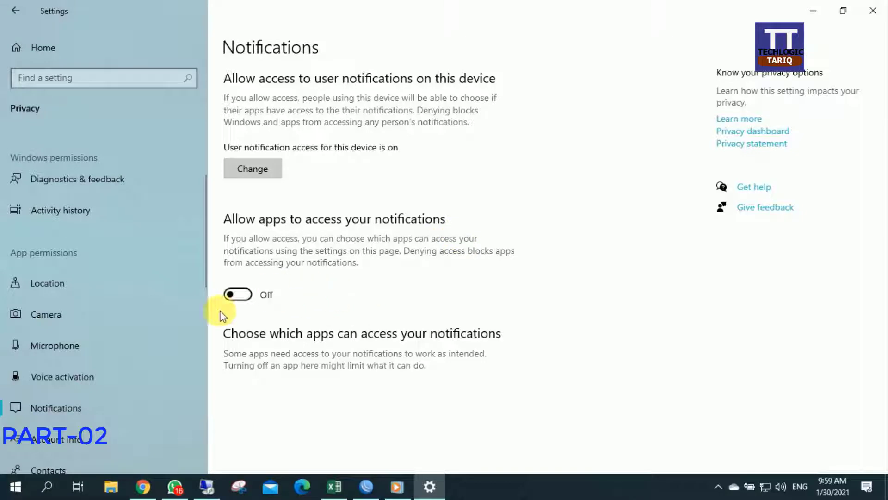
- Open the account info privacy settings, turn off account info access for this device, and check the app switches
left_click(94, 443)
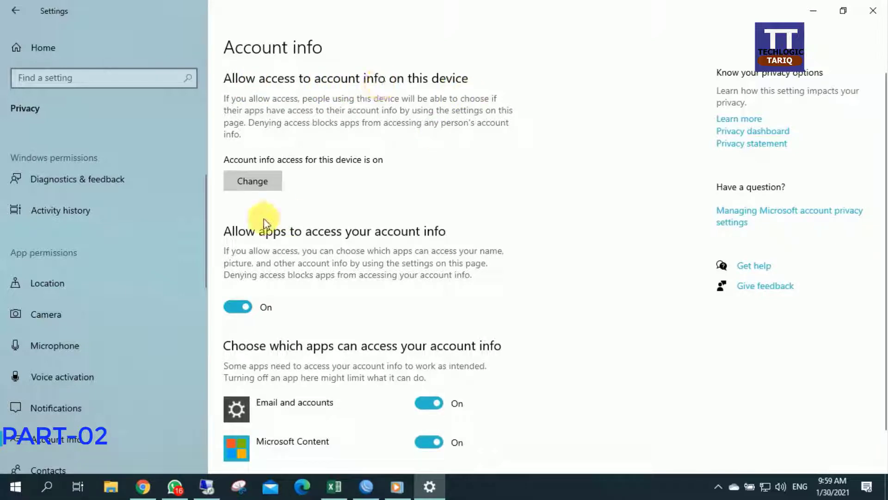
left_click(259, 182)
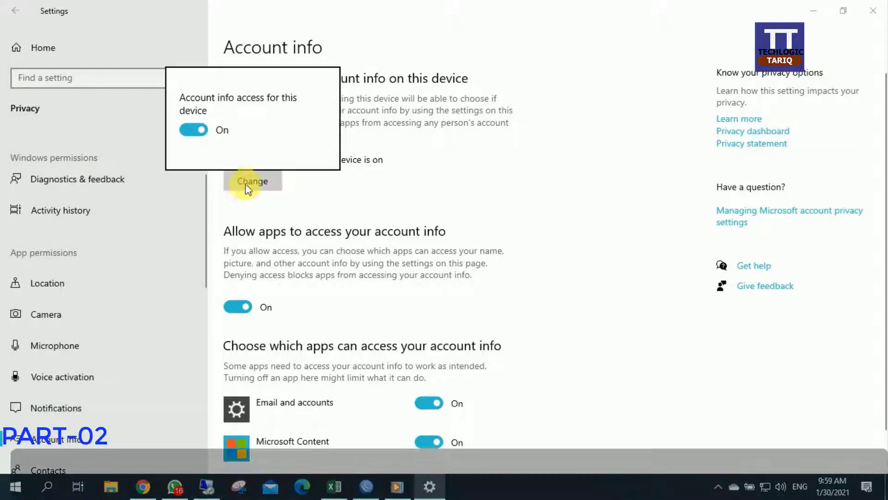
left_click(191, 129)
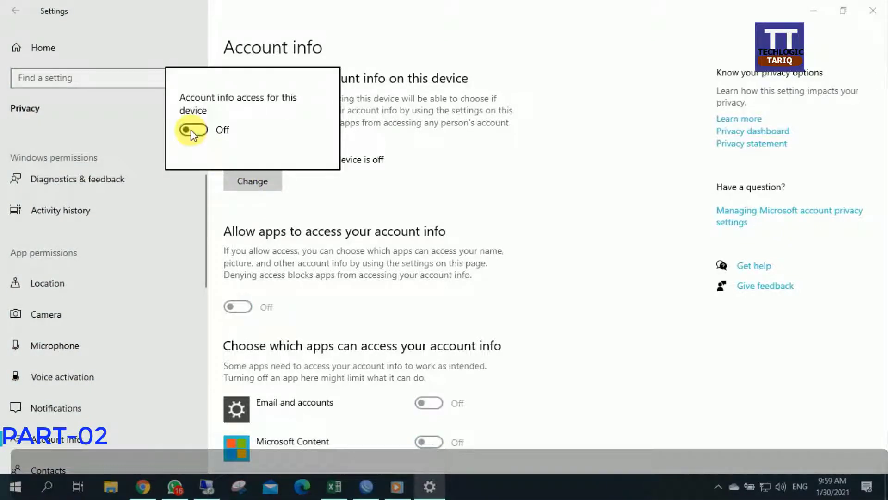
left_click(457, 171)
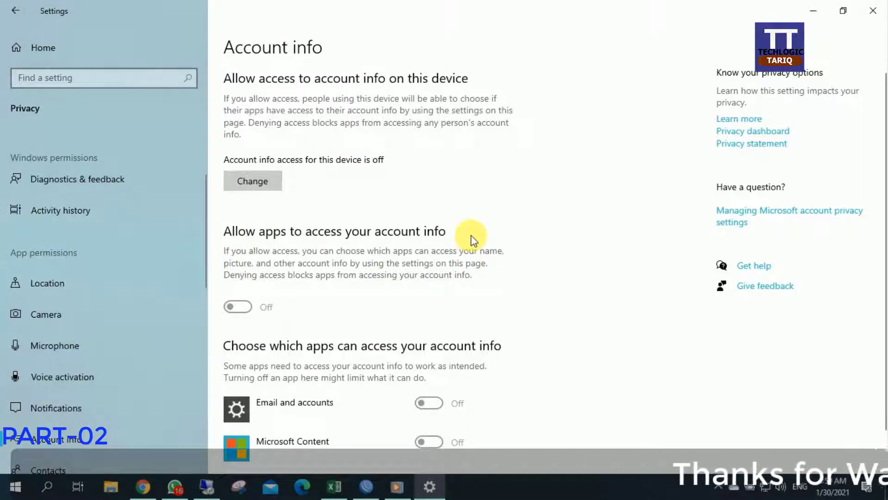
scroll(473, 240, "down", 1)
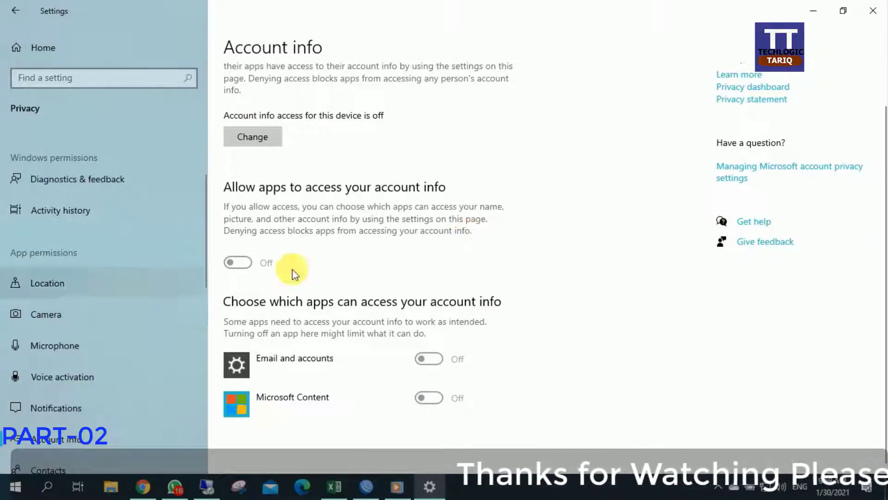
- Open the contacts privacy settings, turn off contacts access for this device, and check the app switches
scroll(173, 315, "down", 5)
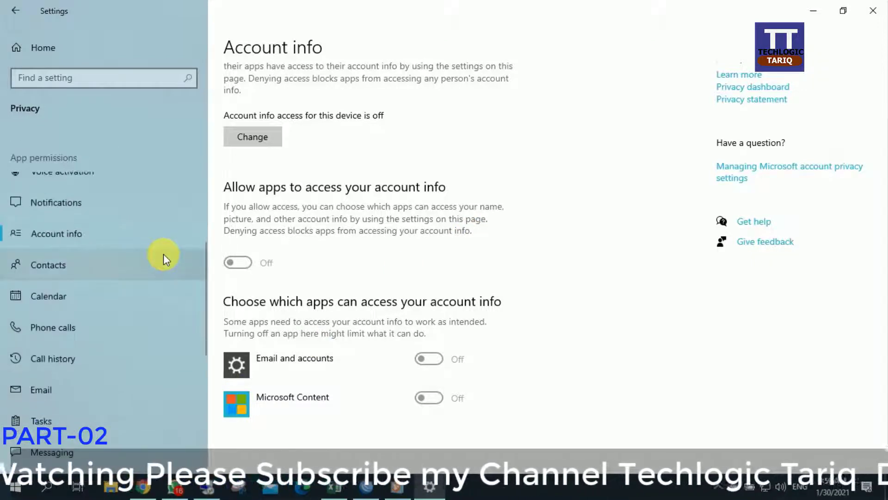
left_click(118, 268)
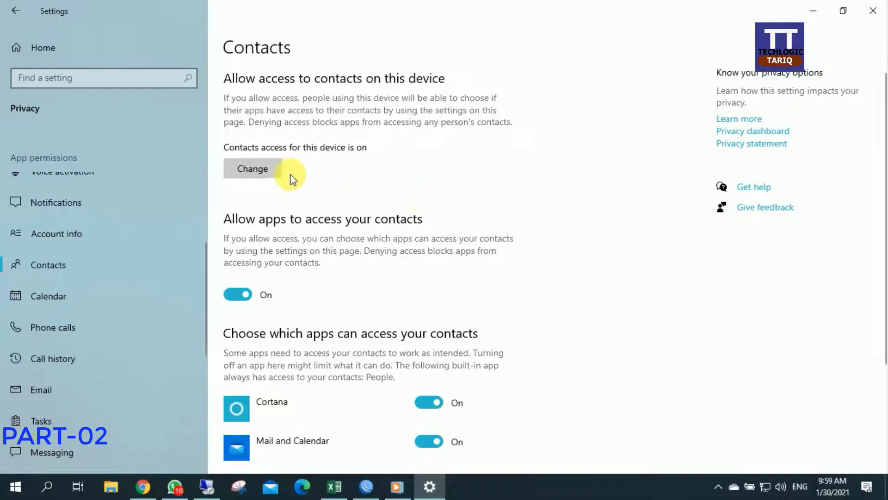
left_click(254, 176)
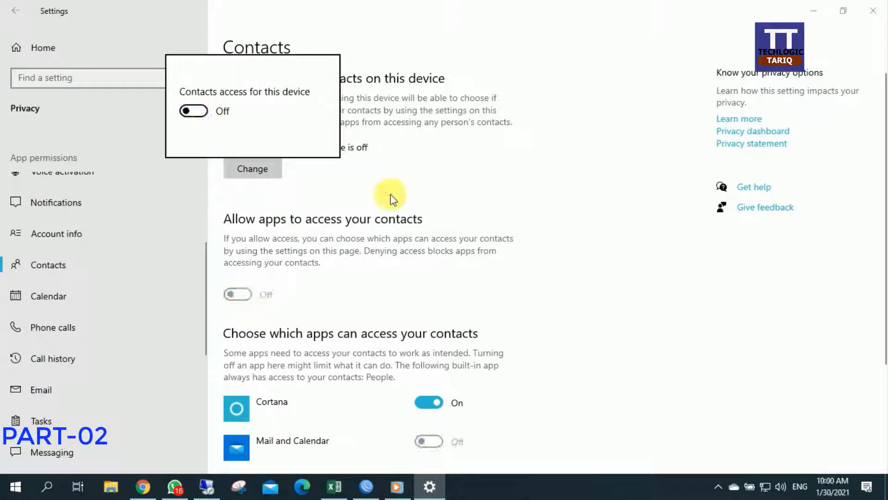
left_click(443, 205)
scroll(464, 193, "down", 5)
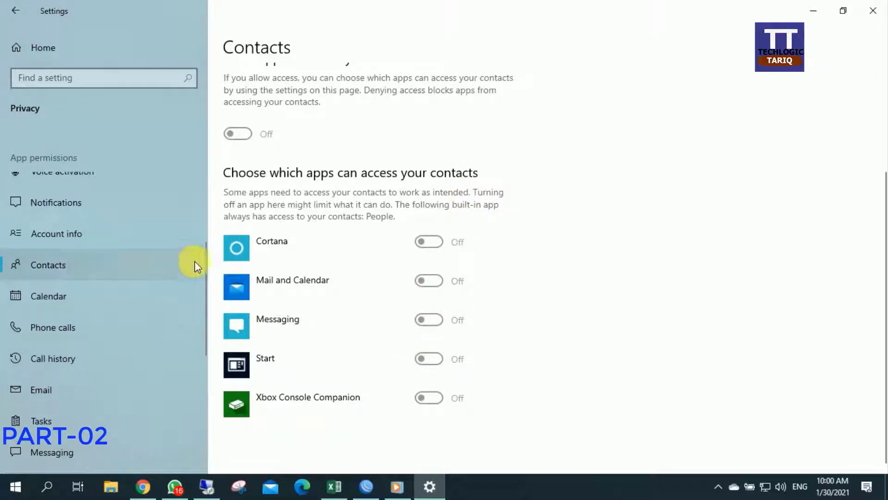
- Open the calendar privacy settings, turn off calendar access for this device, and check the app switches
left_click(114, 292)
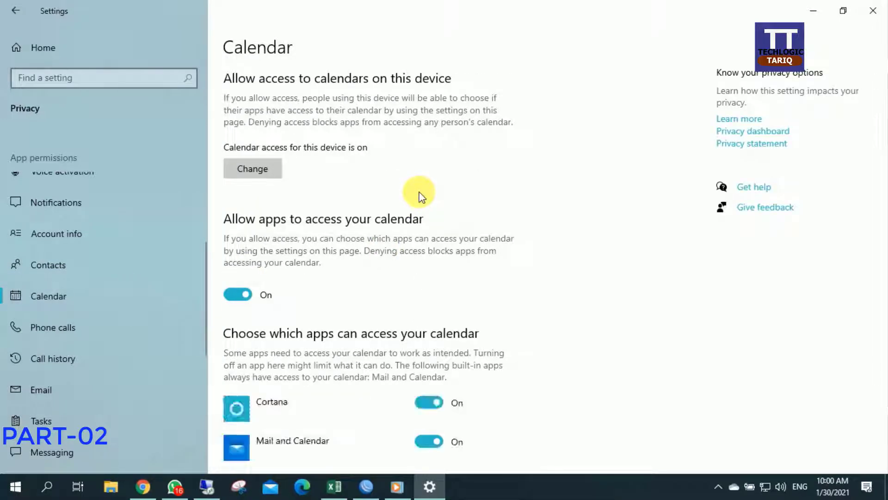
left_click(261, 175)
left_click(192, 109)
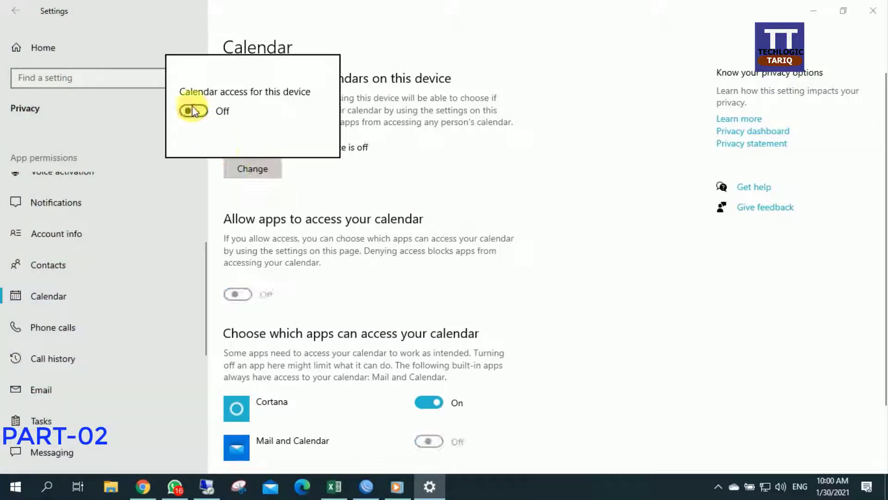
left_click(359, 182)
scroll(419, 180, "down", 2)
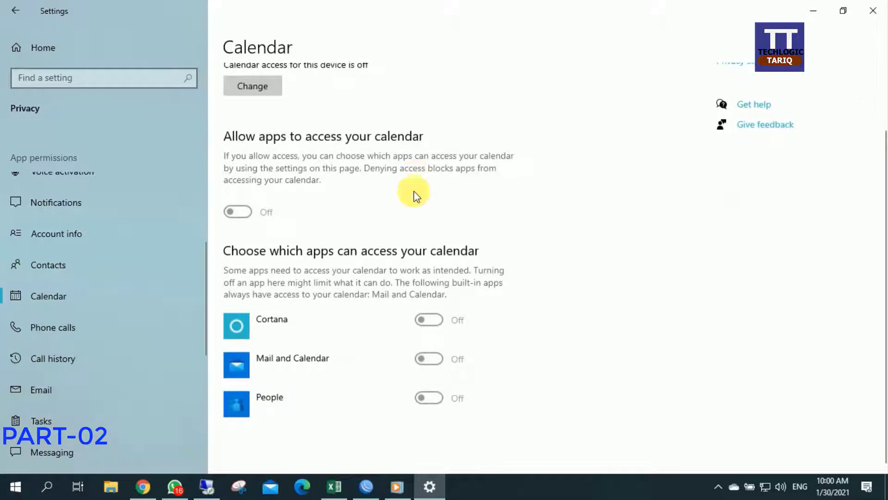
- Open the phone calls privacy settings, review the options, and turn off phone call access for this device
left_click(74, 328)
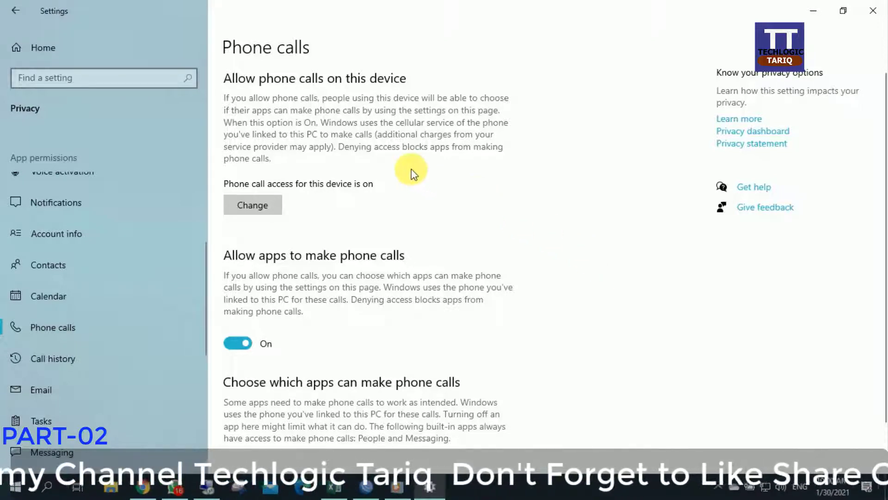
scroll(452, 268, "down", 2)
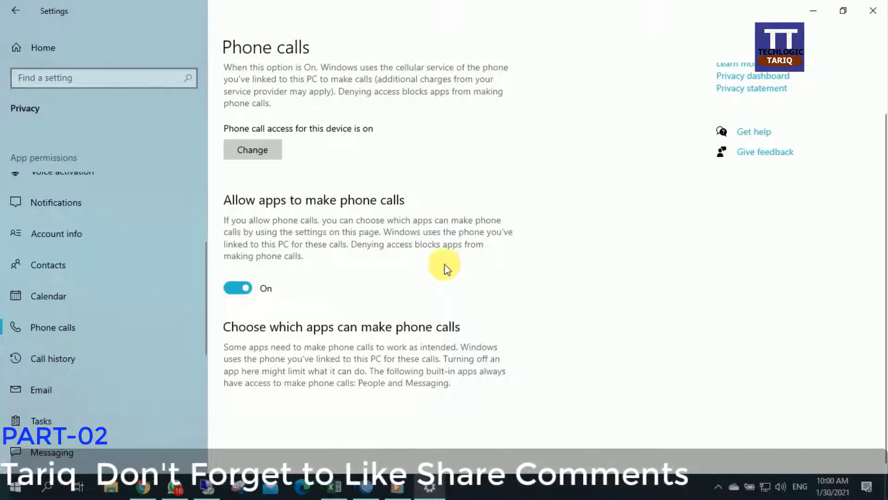
scroll(417, 257, "up", 2)
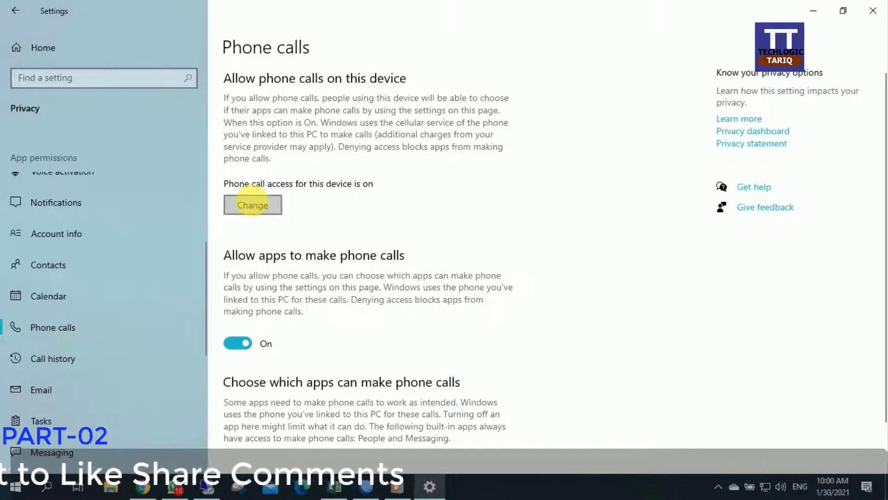
left_click(252, 205)
left_click(190, 147)
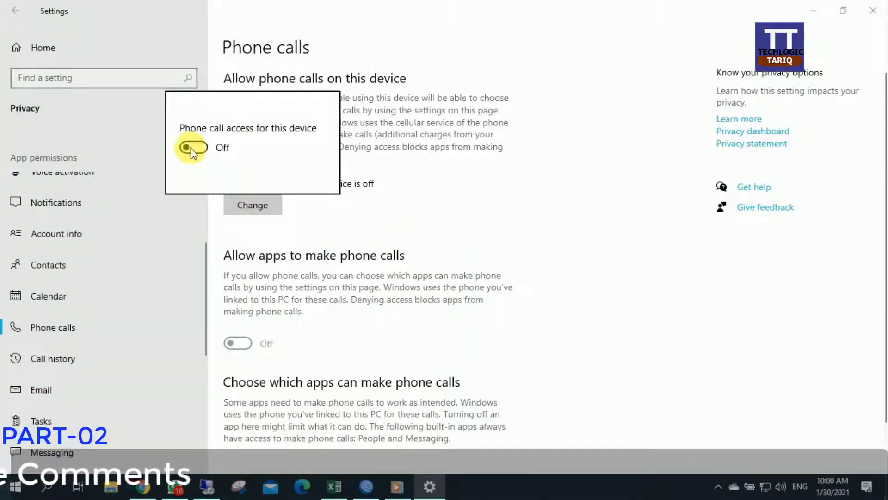
left_click(460, 217)
scroll(498, 192, "down", 2)
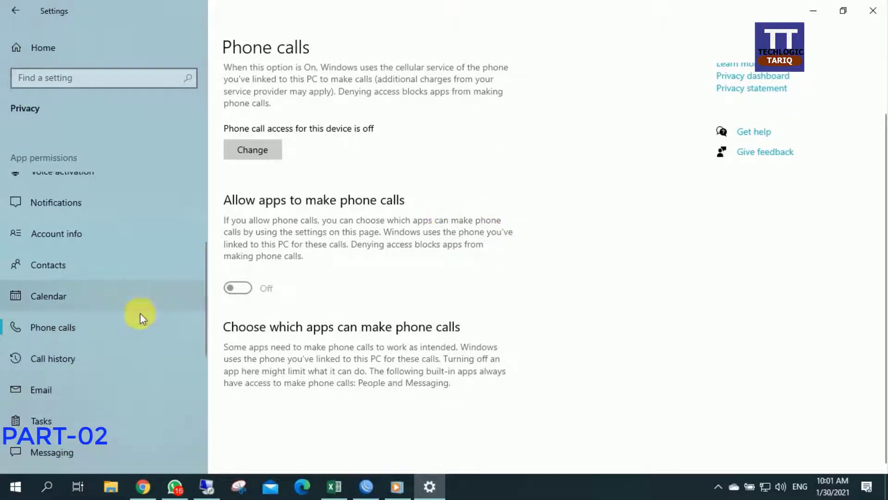
- Open the call history privacy settings, turn off call history access for this device, and check the app switches
scroll(143, 300, "down", 3)
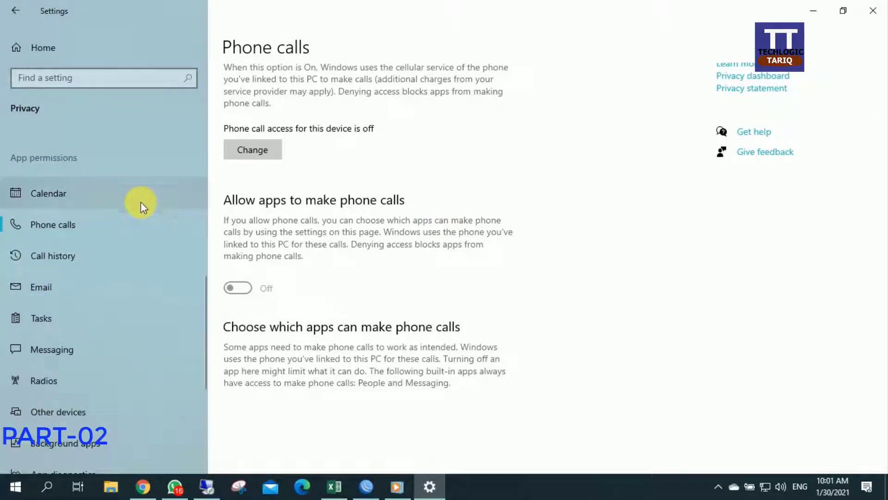
left_click(123, 251)
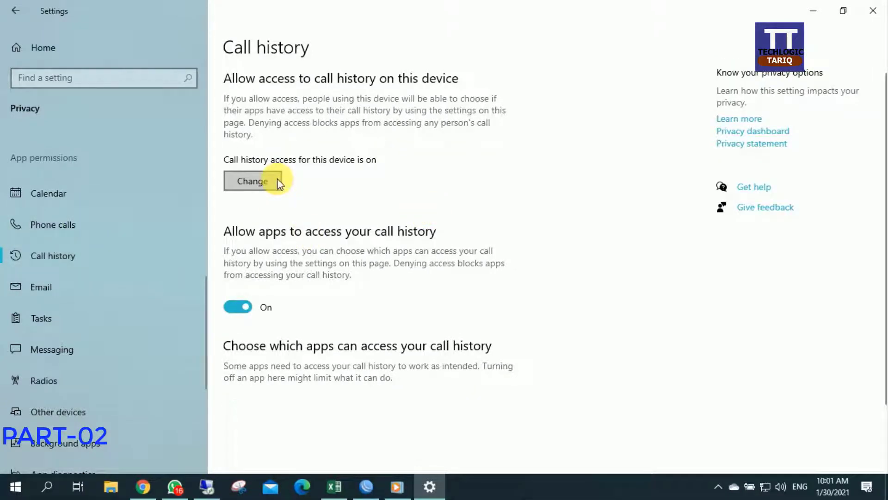
scroll(431, 230, "down", 3)
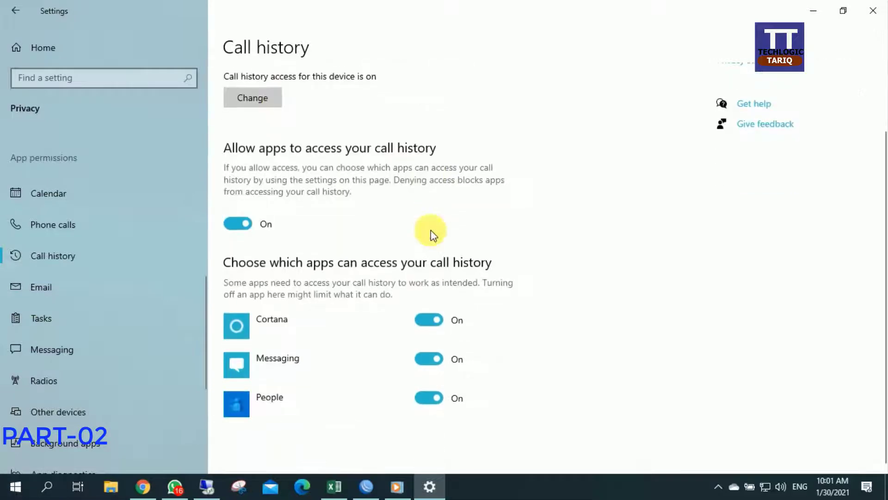
scroll(432, 230, "up", 3)
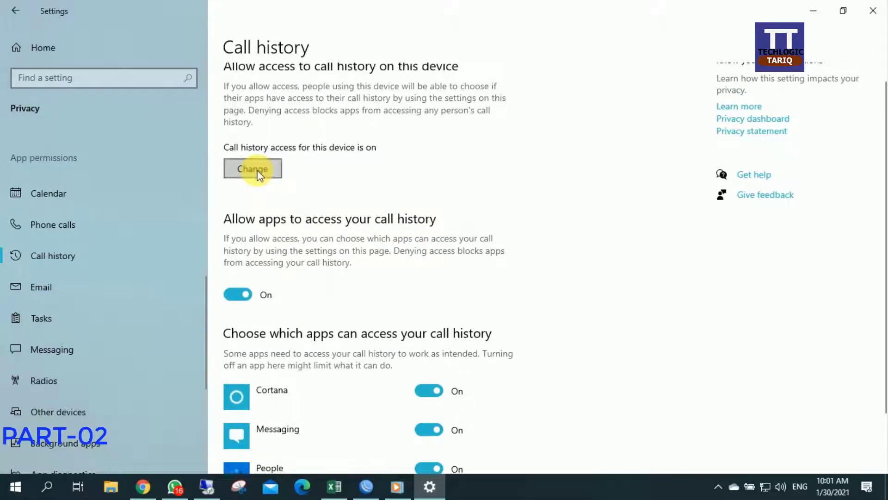
left_click(254, 170)
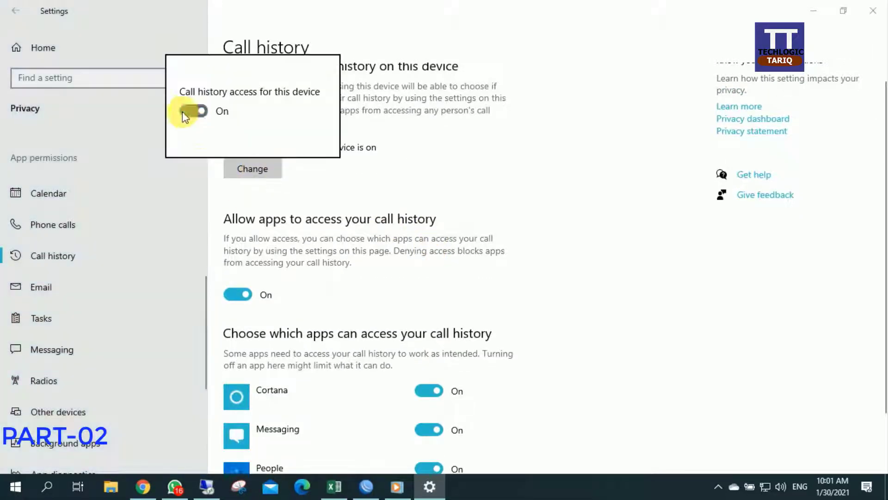
left_click(185, 114)
left_click(376, 198)
scroll(377, 202, "down", 3)
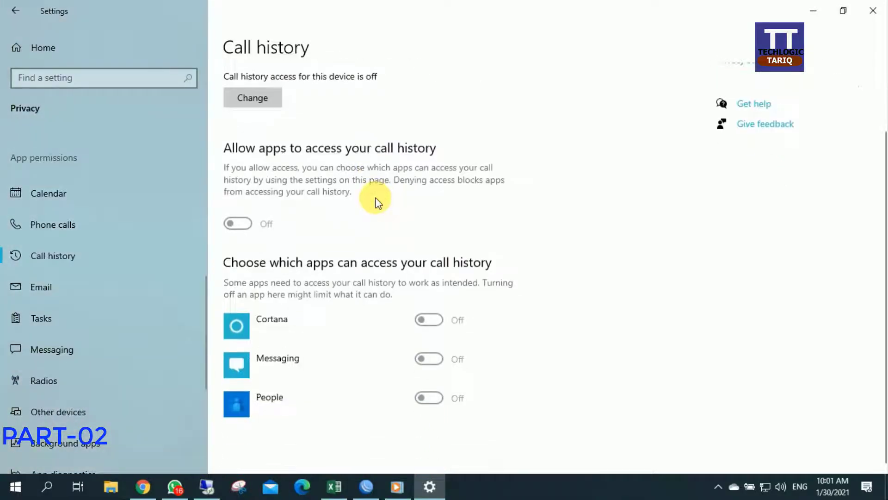
- Open the email privacy settings and turn off email access for Cortana, Mail and Calendar, and People
left_click(104, 285)
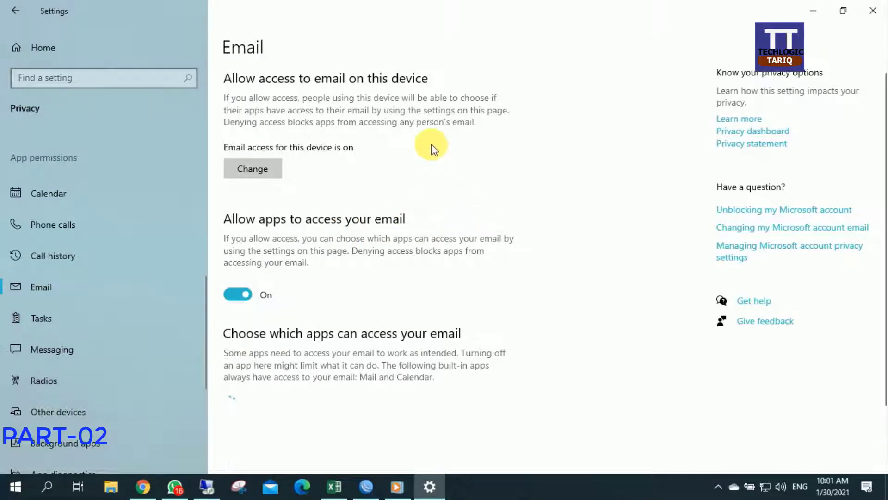
scroll(485, 203, "down", 2)
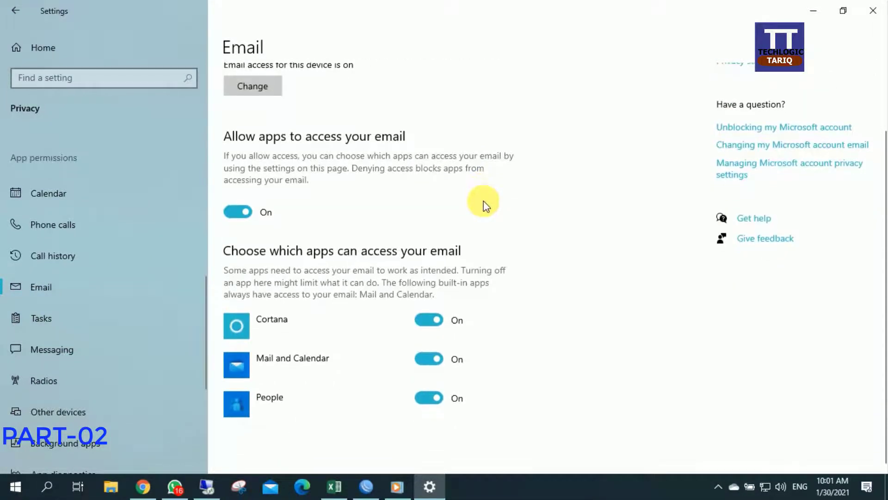
left_click(426, 319)
left_click(426, 359)
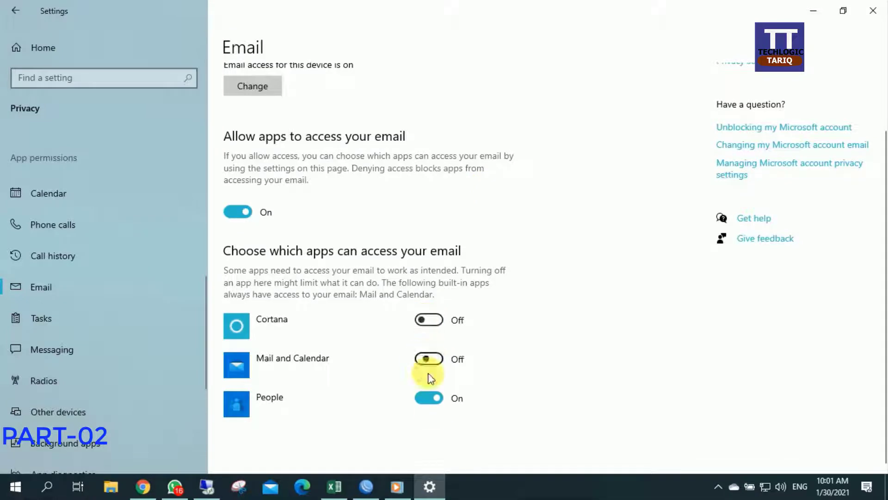
left_click(426, 399)
scroll(273, 233, "up", 2)
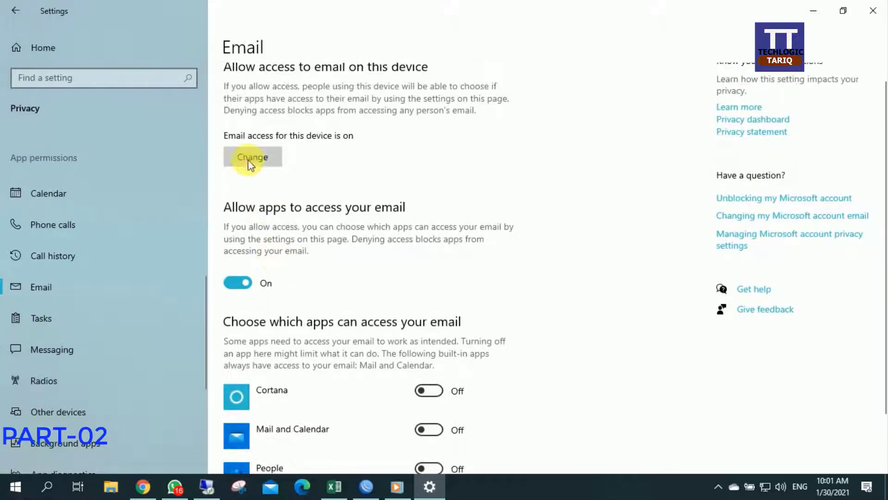
- Turn off email access for this device and check the app switches
left_click(252, 157)
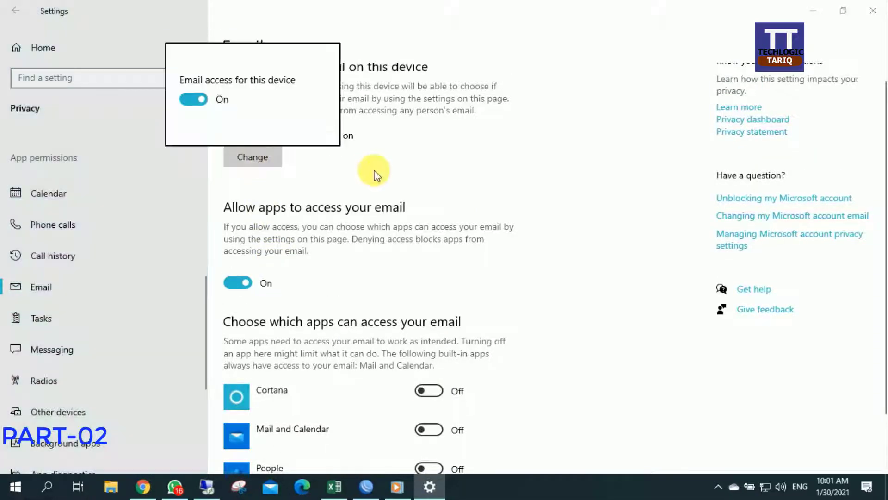
left_click(193, 99)
left_click(416, 147)
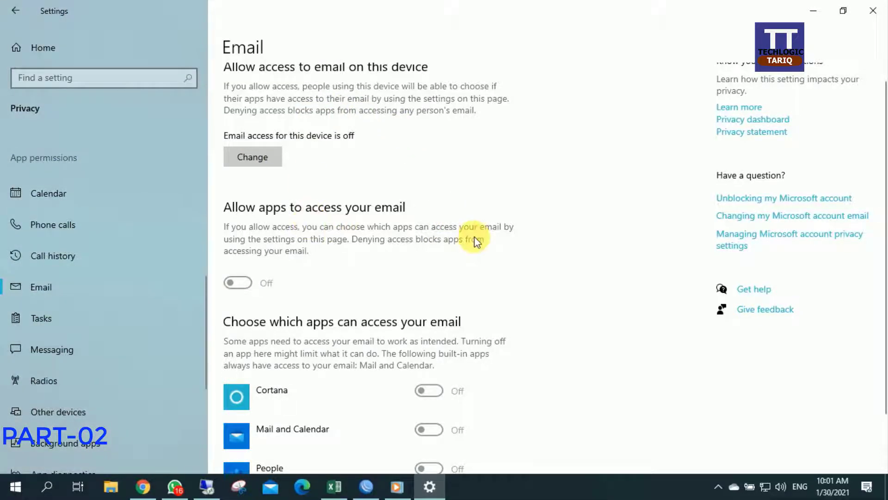
scroll(473, 235, "down", 2)
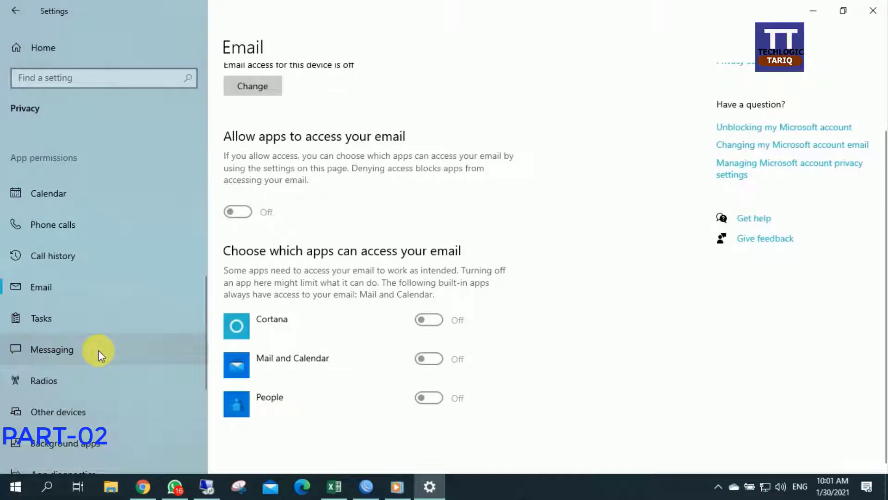
- Open the tasks privacy settings and turn off tasks access for this device
left_click(90, 328)
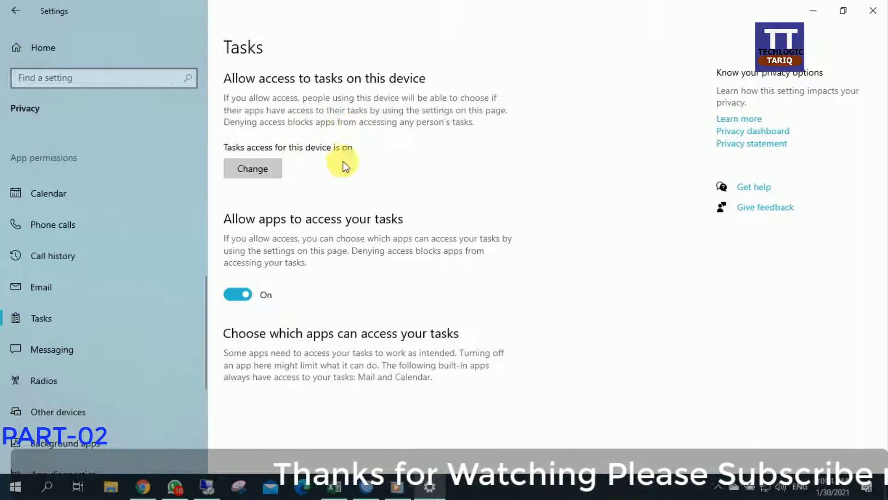
left_click(258, 168)
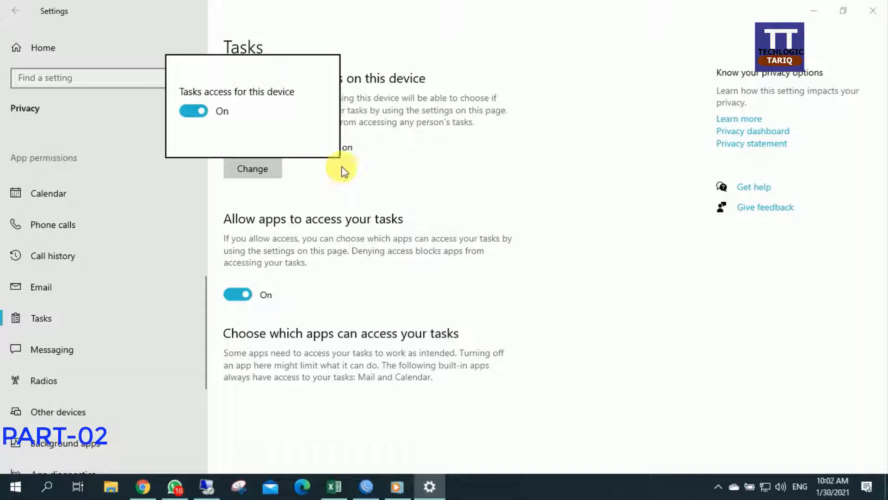
left_click(185, 113)
left_click(457, 198)
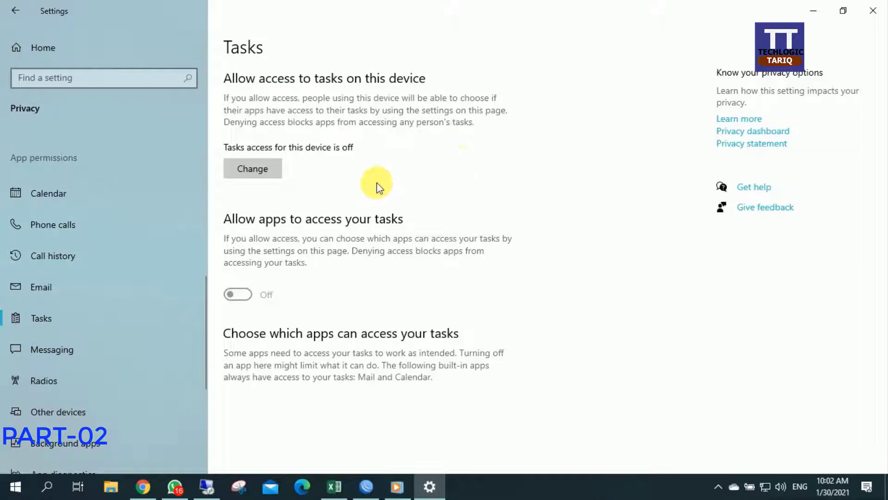
- Open the messaging privacy settings, turn off messaging access for this device, and check the app switches
left_click(88, 350)
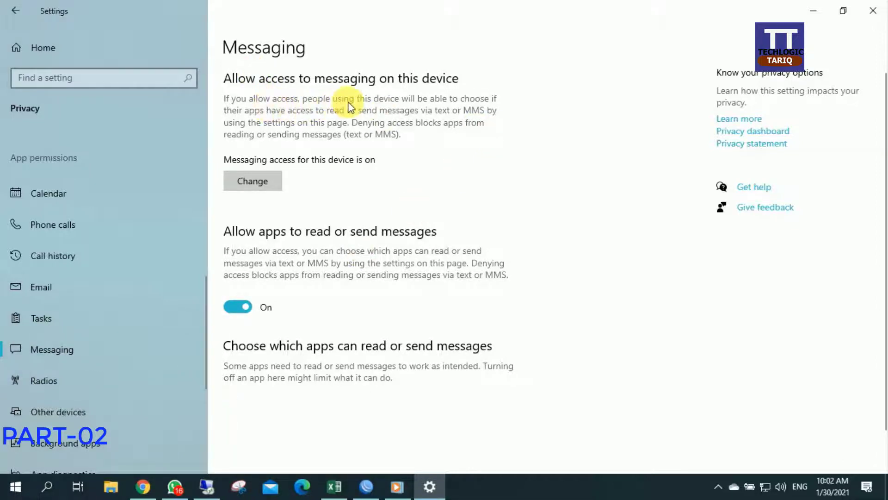
scroll(529, 218, "down", 2)
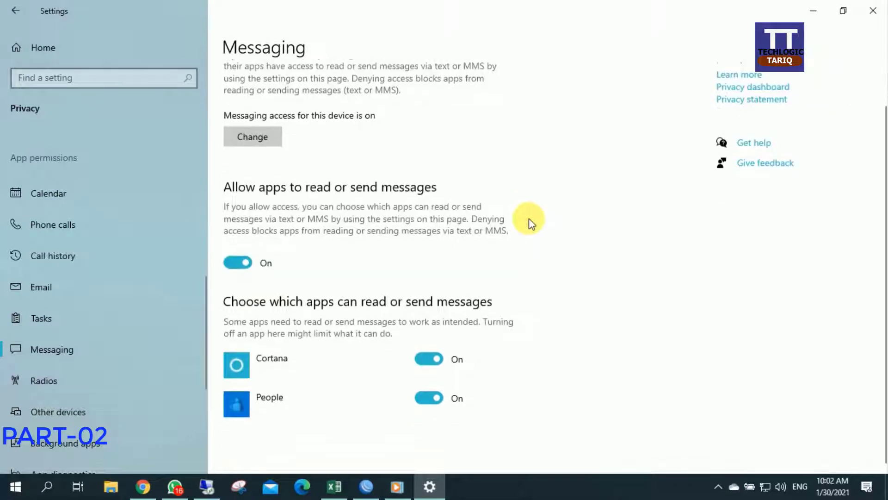
scroll(463, 217, "up", 2)
left_click(240, 183)
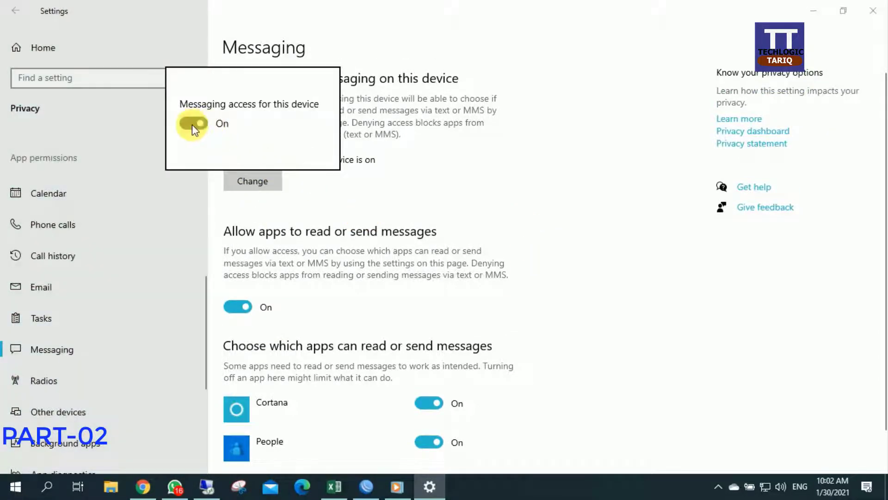
left_click(493, 190)
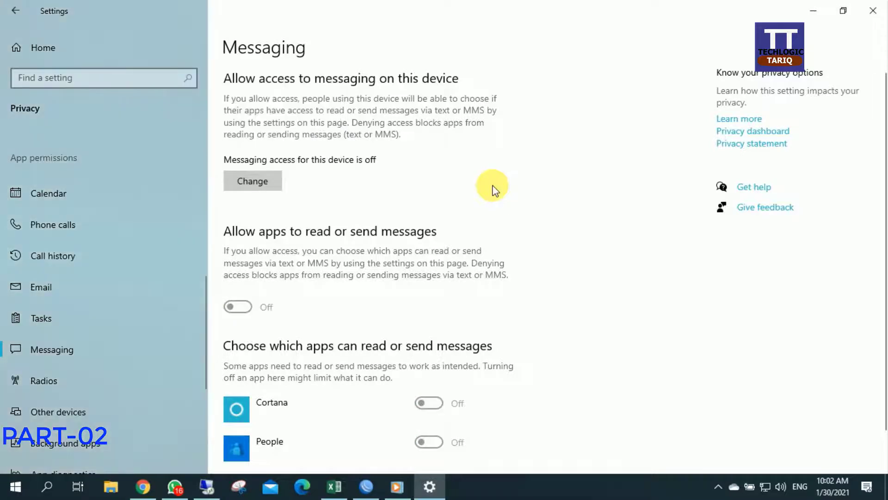
scroll(494, 190, "down", 1)
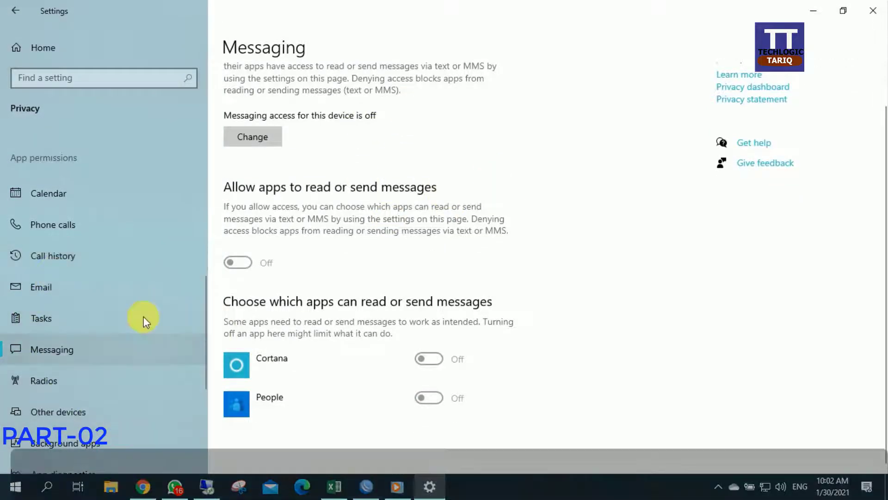
- Open the radios privacy settings and turn off access to control radios on this device
scroll(138, 290, "down", 3)
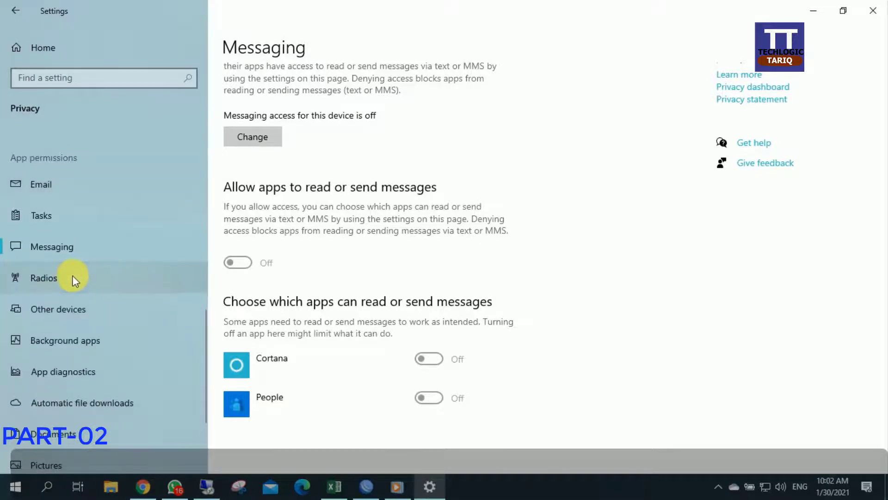
left_click(72, 277)
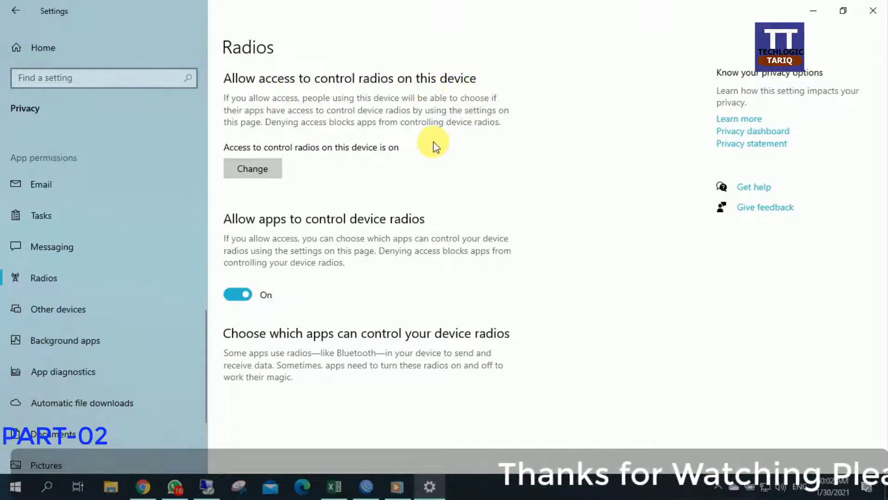
left_click(262, 167)
left_click(193, 116)
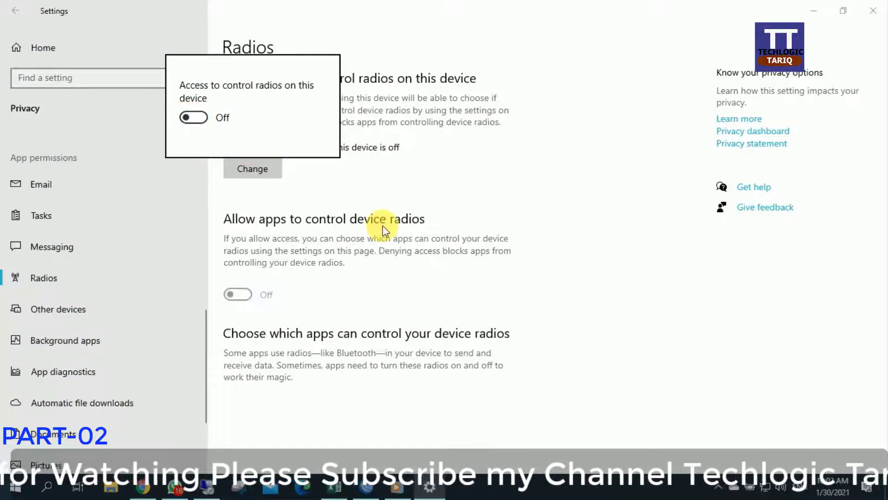
left_click(382, 226)
- Review the other devices privacy settings and the list of apps allowed to run in the background
scroll(152, 248, "down", 3)
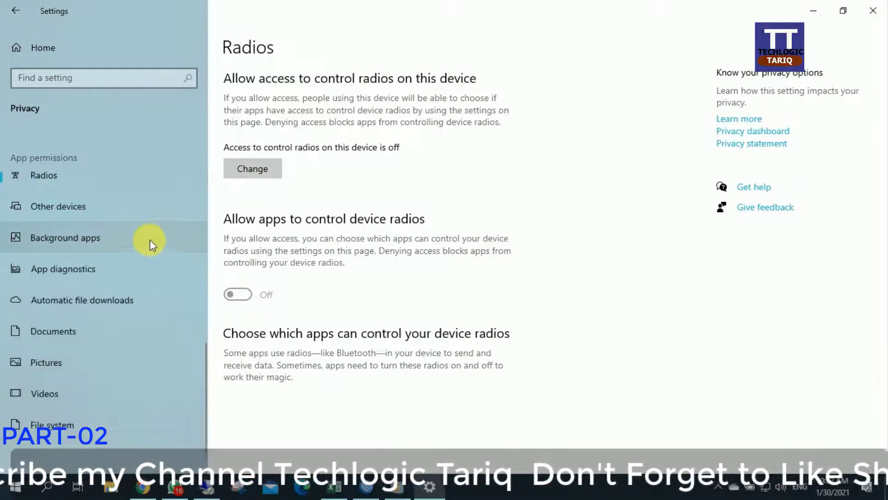
left_click(134, 211)
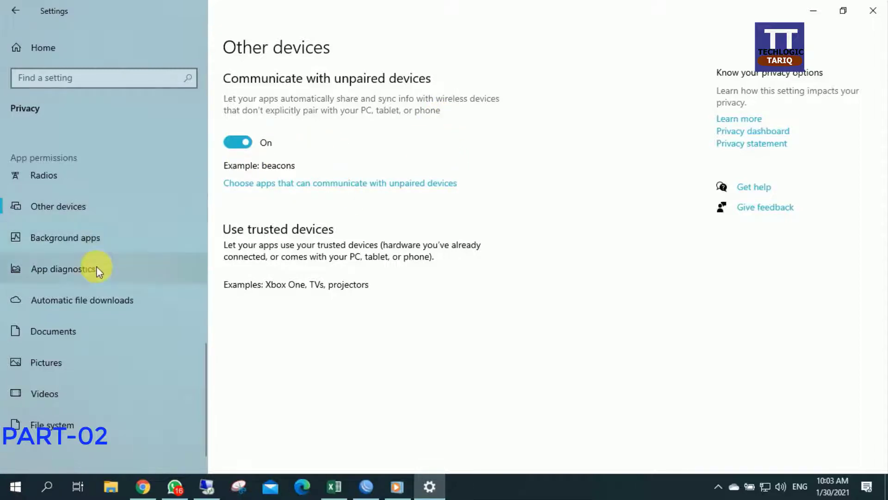
left_click(96, 239)
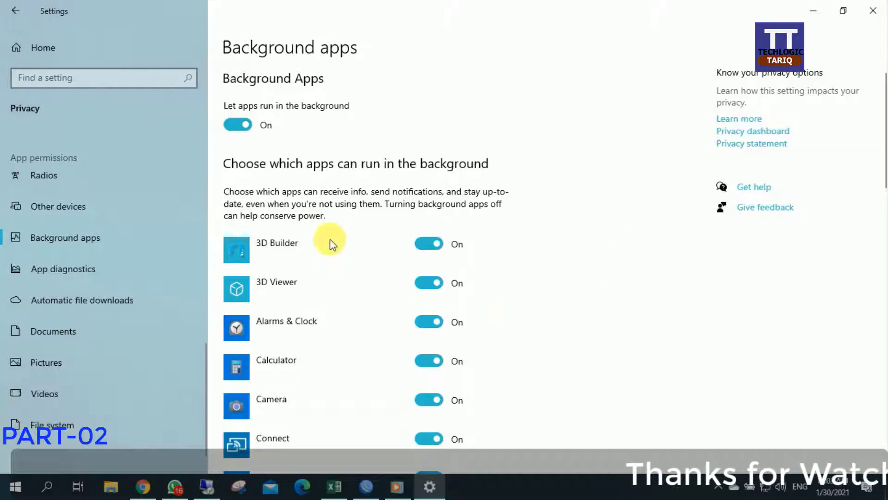
scroll(356, 267, "down", 1)
scroll(357, 267, "down", 5)
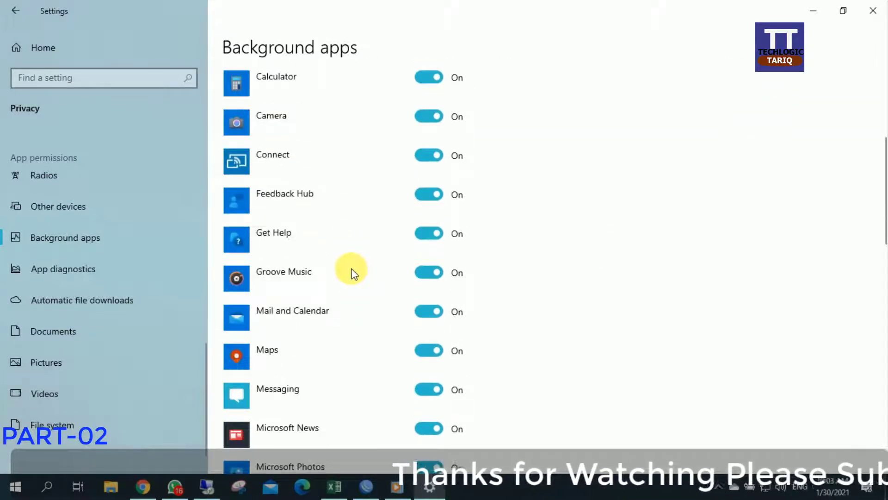
scroll(373, 381, "down", 9)
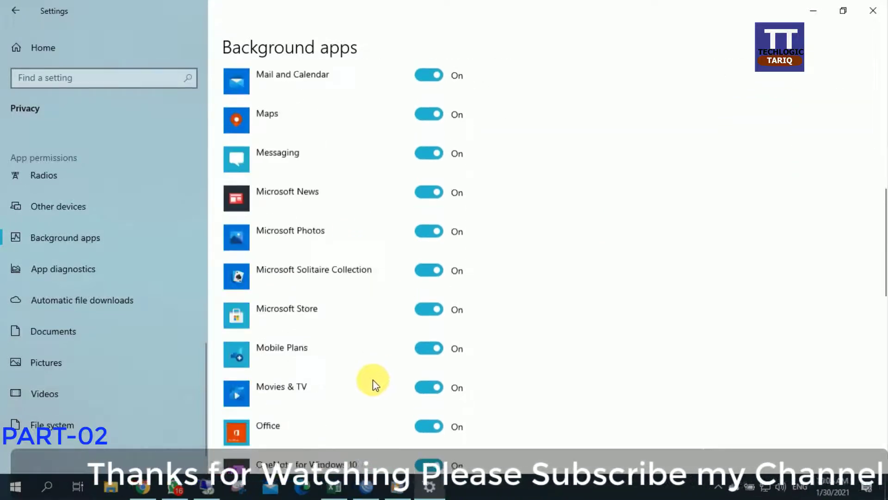
scroll(370, 380, "up", 15)
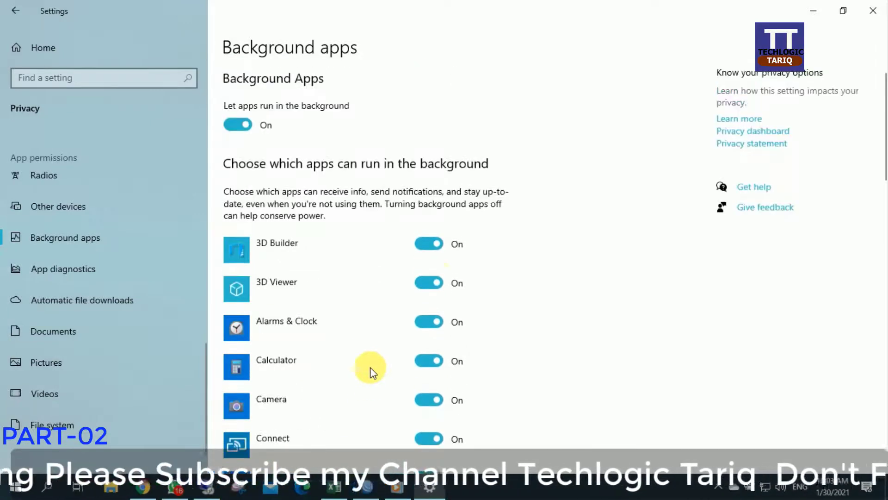
- Stop 3D Builder, Camera and Feedback Hub from running in the background
left_click(435, 244)
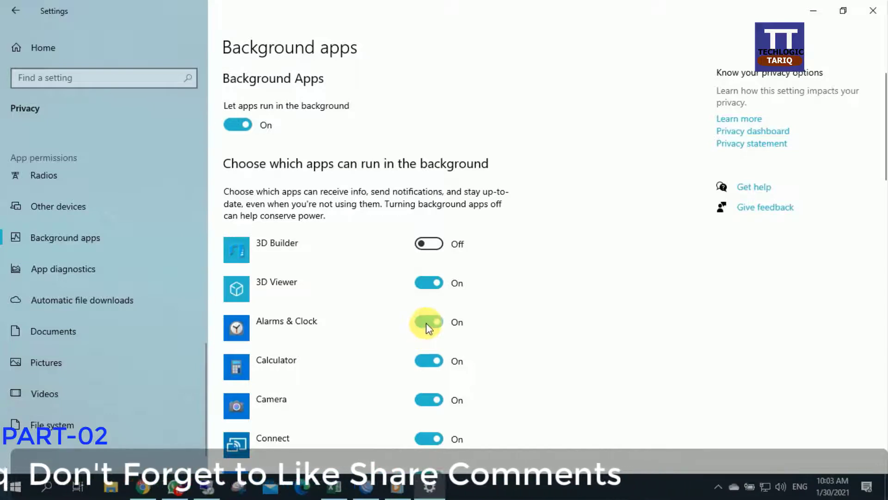
scroll(487, 259, "down", 1)
scroll(487, 259, "down", 3)
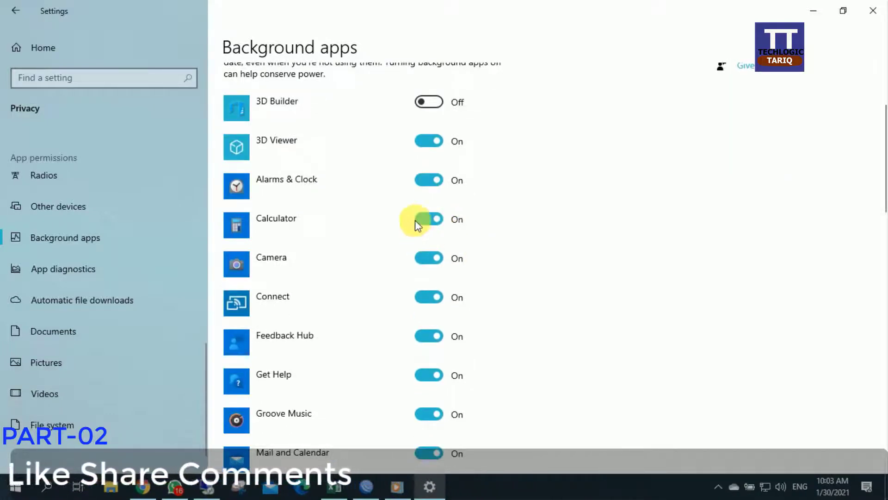
left_click(429, 258)
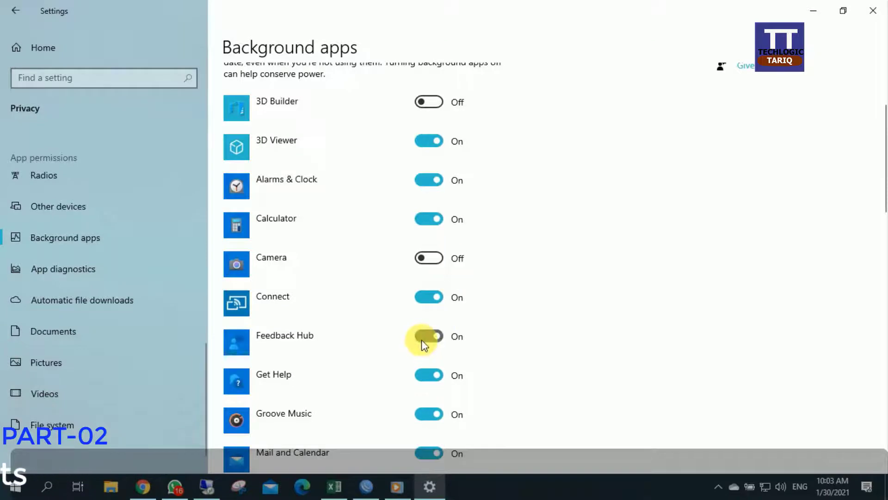
left_click(425, 338)
- Turn off background running for Get Help, Groove Music, Mail and Calendar, Maps, Messaging and Microsoft News
scroll(482, 236, "down", 6)
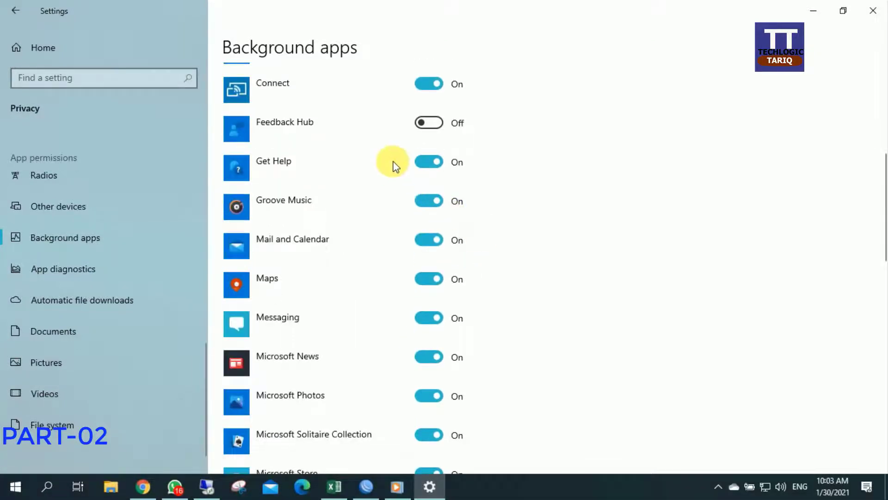
left_click(440, 163)
left_click(422, 201)
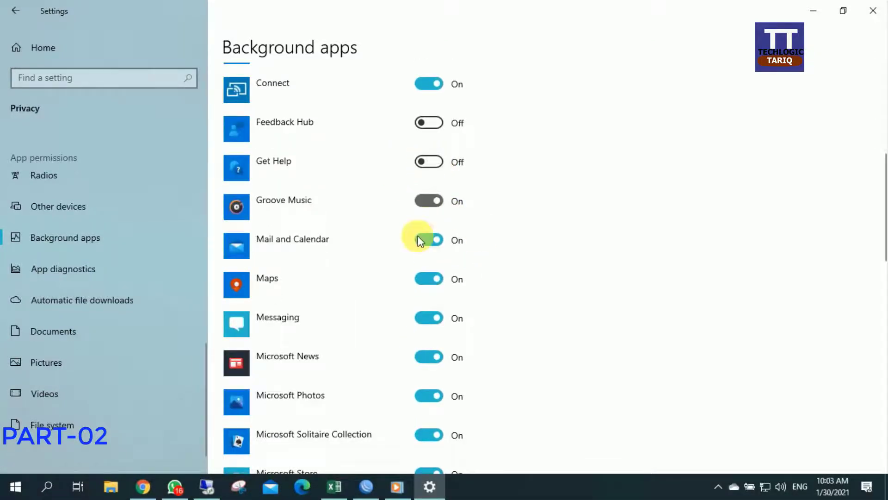
left_click(420, 240)
left_click(428, 318)
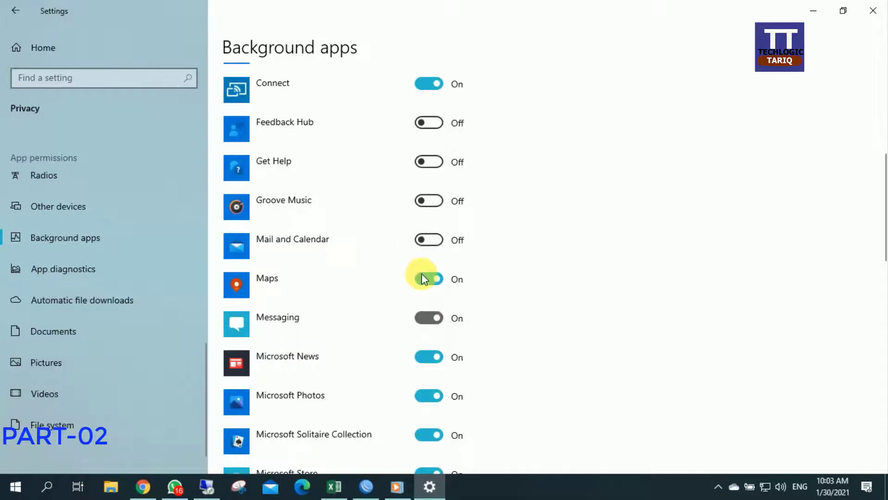
left_click(424, 280)
left_click(423, 360)
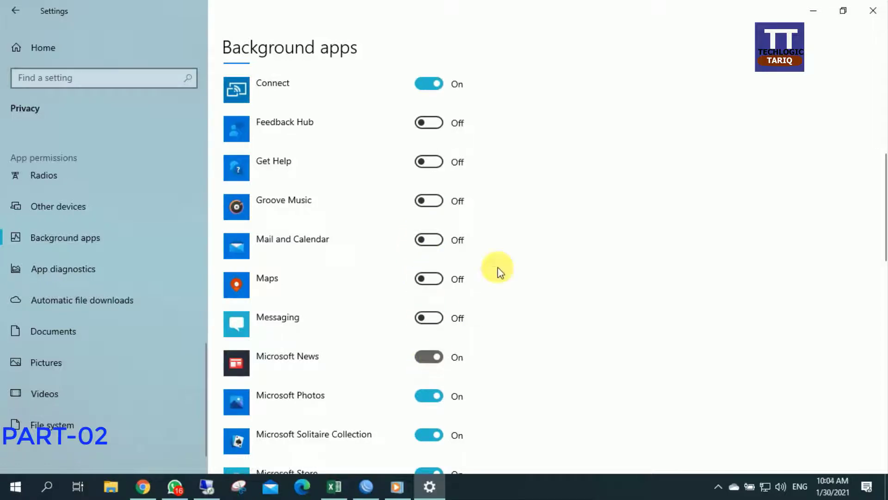
- Turn Microsoft News back on and block Microsoft Photos, Microsoft Solitaire Collection, Microsoft Store, Mobile Plans and Movies & TV from running in the background
scroll(500, 268, "down", 1)
scroll(501, 266, "down", 2)
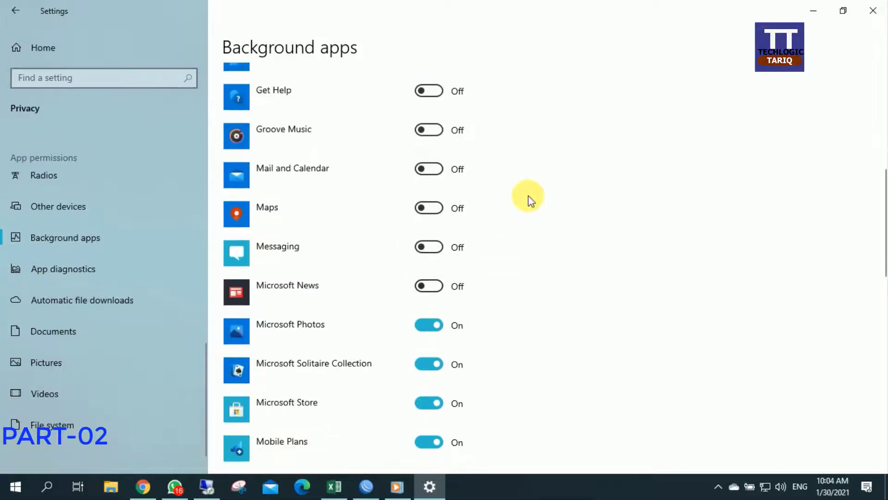
left_click(442, 217)
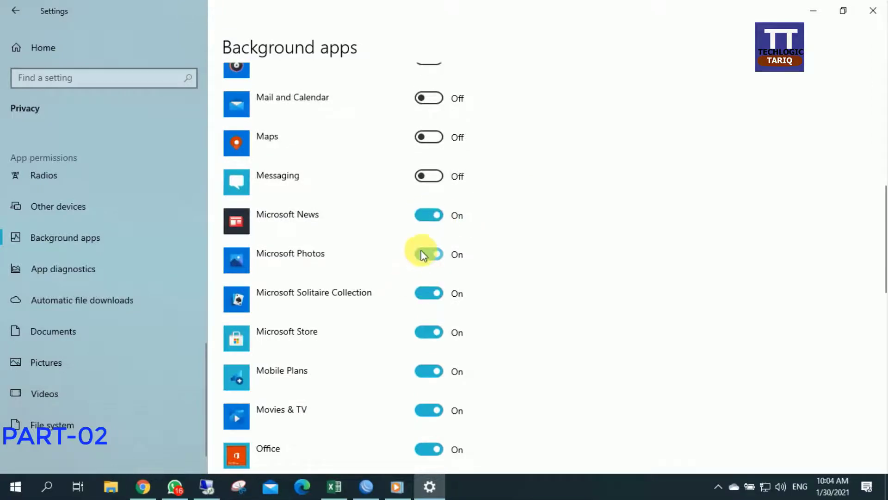
left_click(425, 295)
left_click(423, 332)
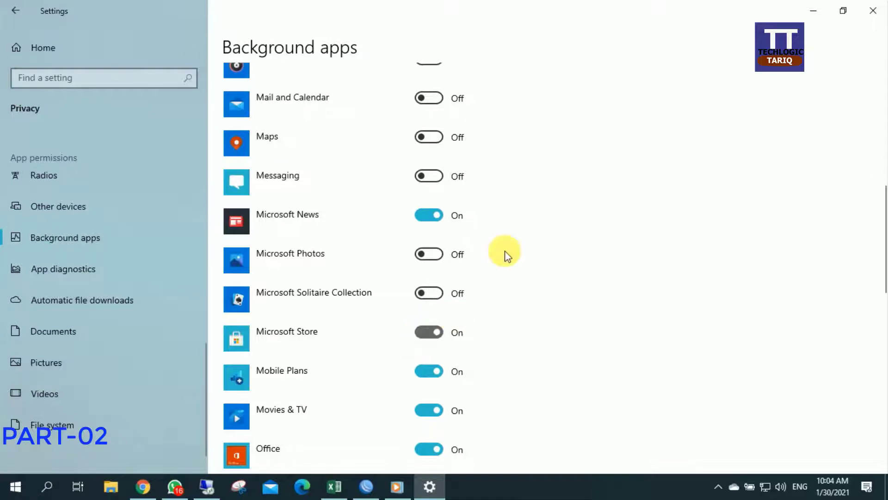
scroll(506, 259, "down", 2)
left_click(426, 301)
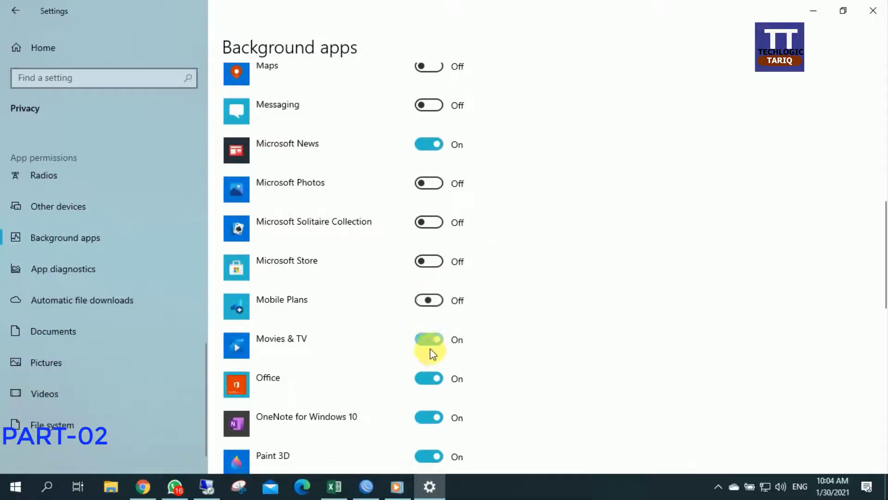
left_click(421, 338)
- Turn off background running for Office, OneNote for Windows 10, Paint 3D, Print 3D, Settings and SketchBook
scroll(520, 244, "down", 5)
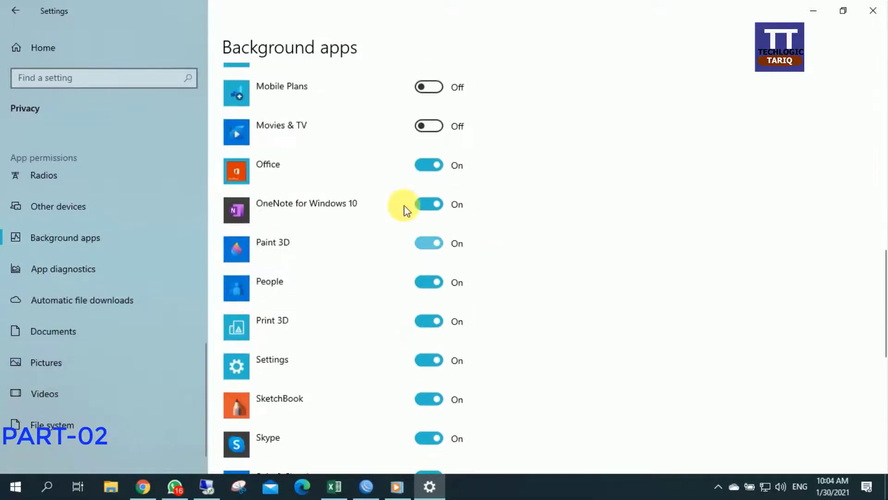
left_click(425, 165)
left_click(424, 208)
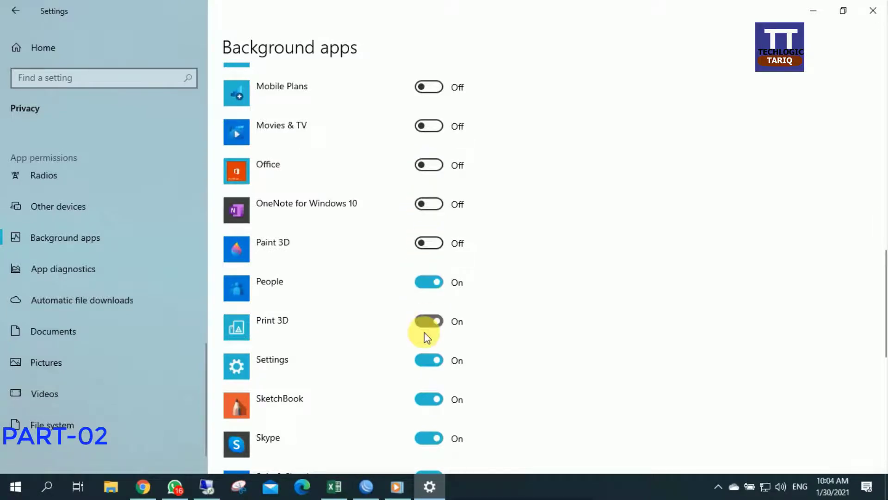
left_click(430, 361)
left_click(425, 401)
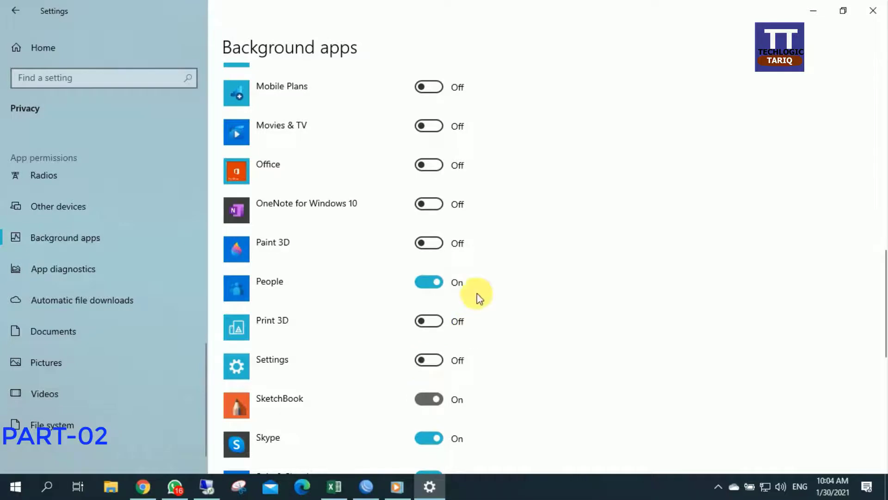
- Allow Settings and Snip & Sketch to run in the background, and turn off background running for Skype
scroll(476, 293, "down", 4)
left_click(437, 149)
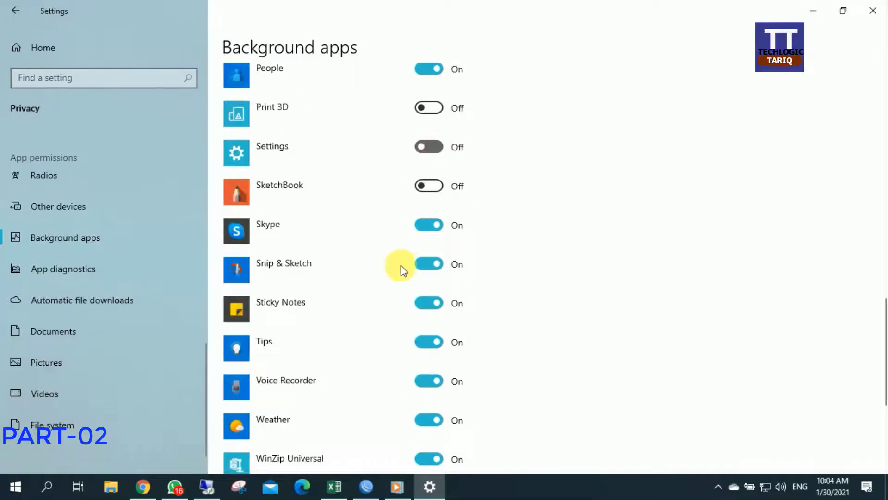
left_click(424, 224)
left_click(429, 273)
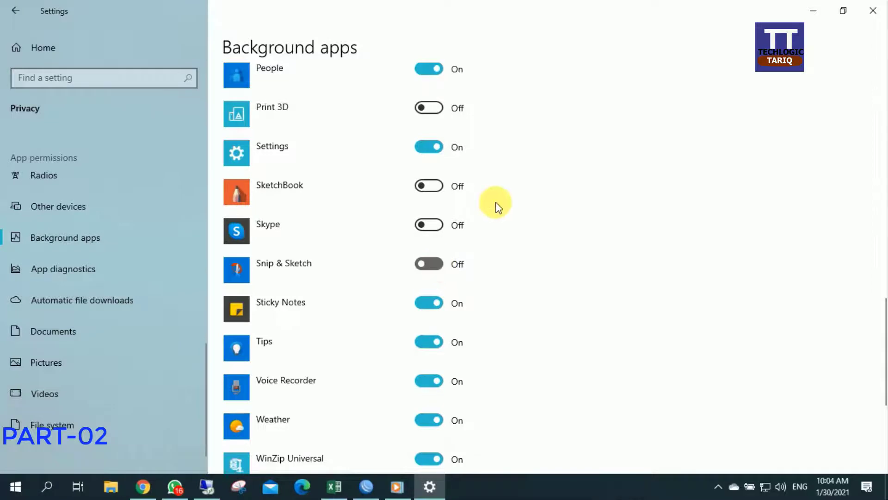
- Turn off background running for Tips, Voice Recorder, Weather, WinZip Universal, Xbox Console Companion, Xbox Game Bar, Your Phone and iTunes
scroll(496, 204, "down", 3)
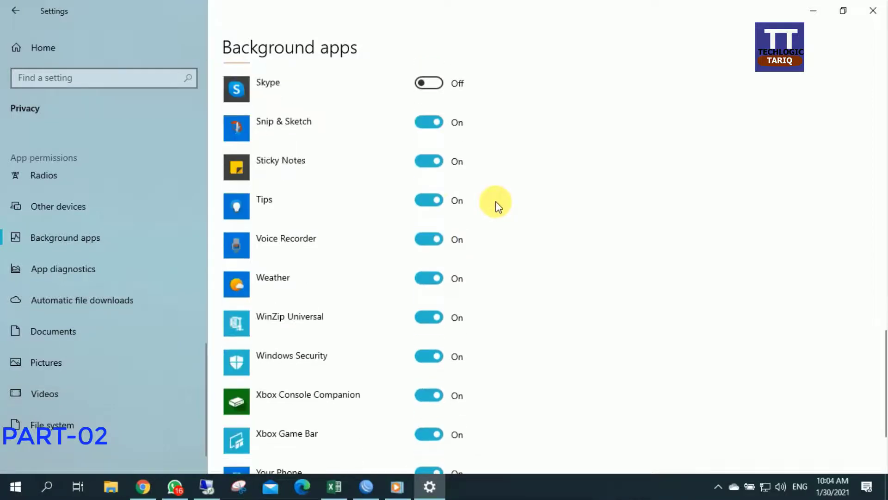
left_click(426, 204)
left_click(422, 243)
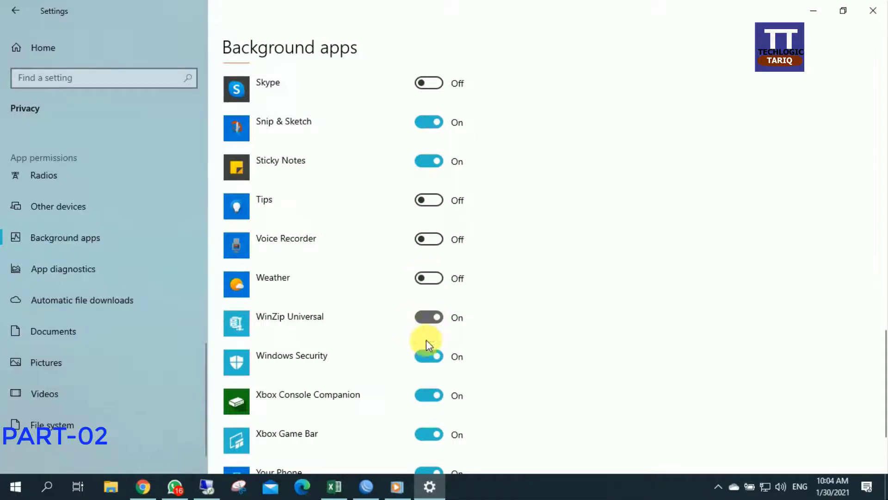
scroll(450, 302, "down", 3)
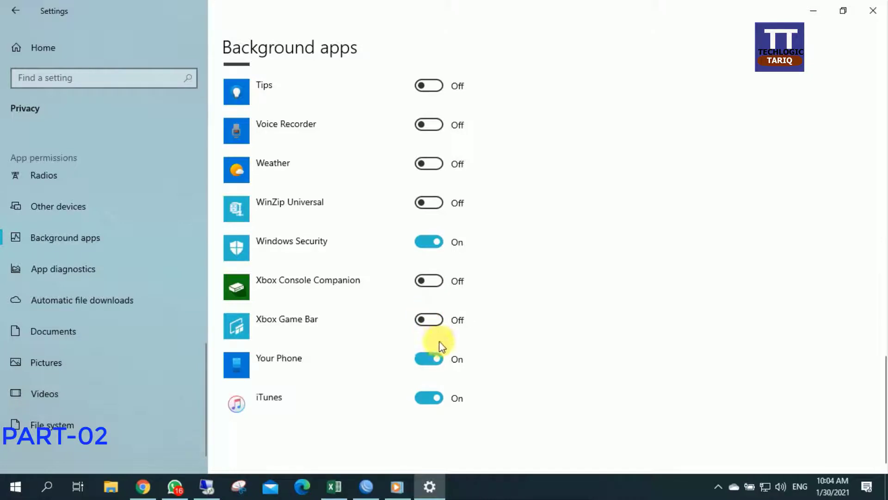
left_click(419, 356)
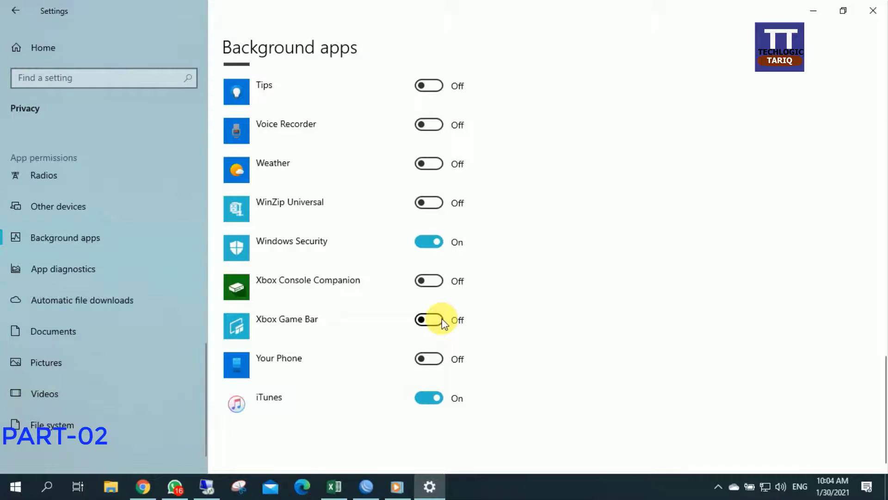
left_click(426, 400)
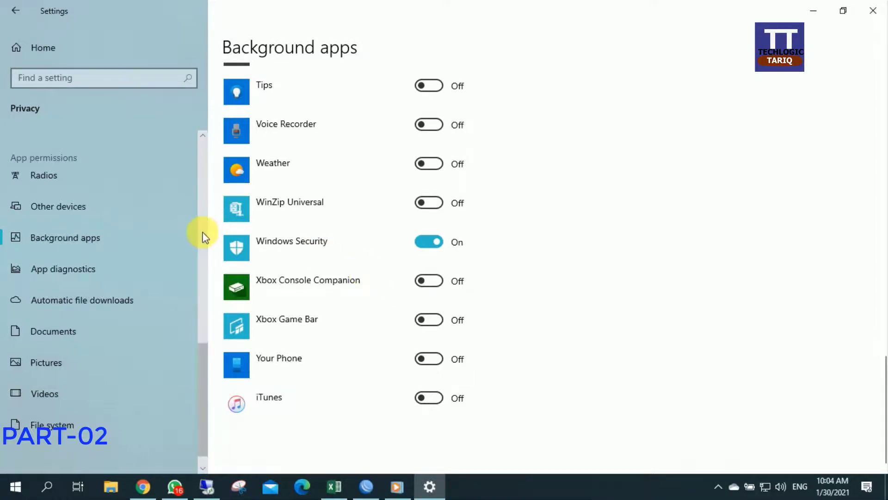
- Review the app diagnostics privacy settings and the automatic file downloads settings
left_click(118, 271)
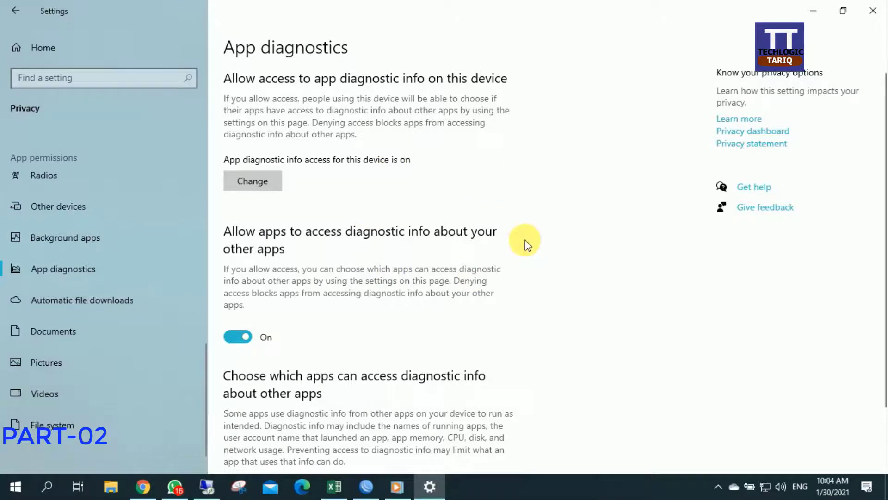
scroll(521, 235, "down", 3)
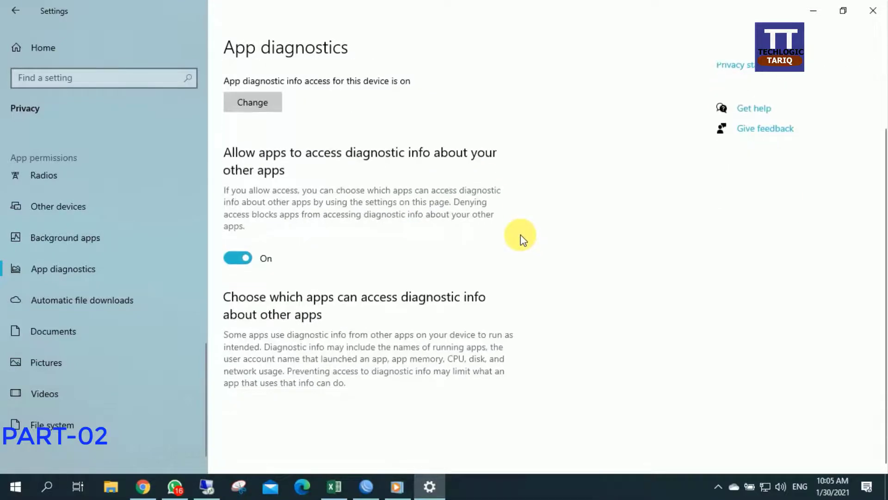
scroll(520, 236, "up", 3)
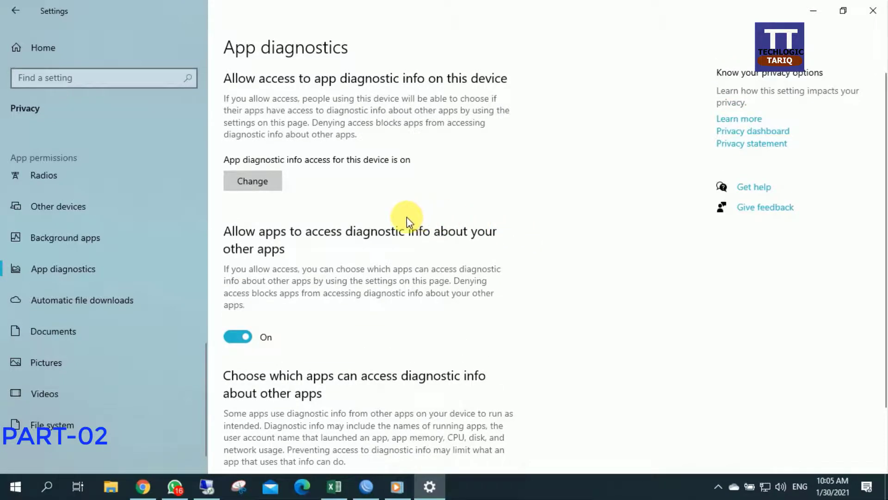
left_click(117, 304)
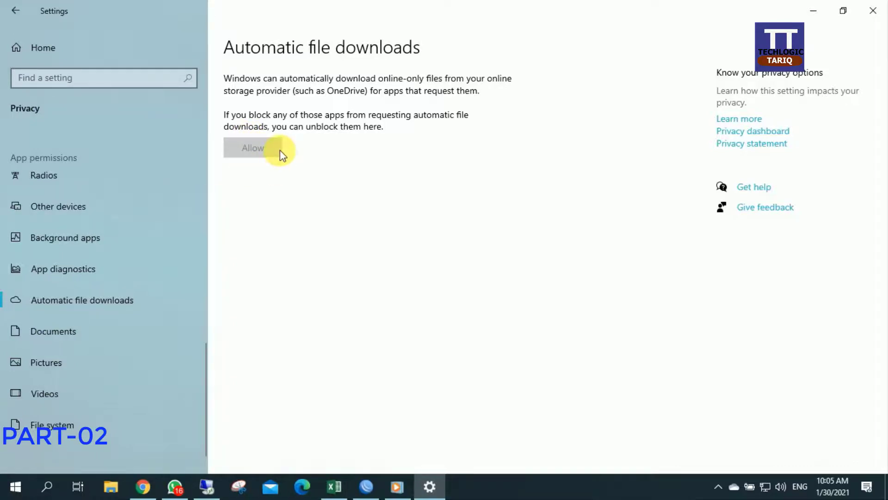
- Open the documents privacy settings and review the device access option and the apps that can use the documents library
left_click(115, 338)
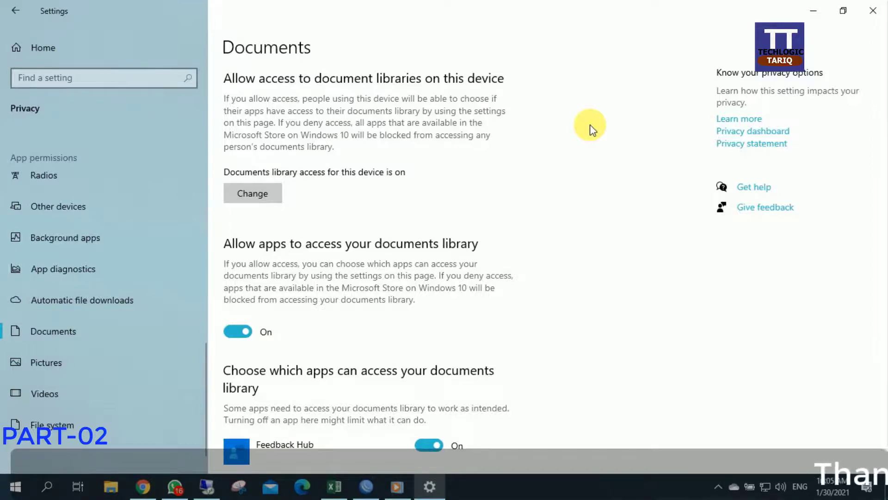
left_click(256, 195)
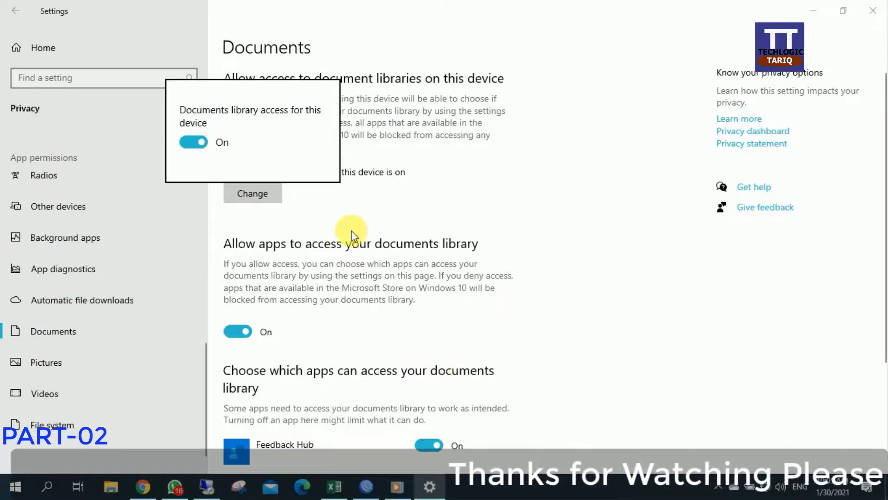
left_click(427, 266)
scroll(465, 295, "down", 5)
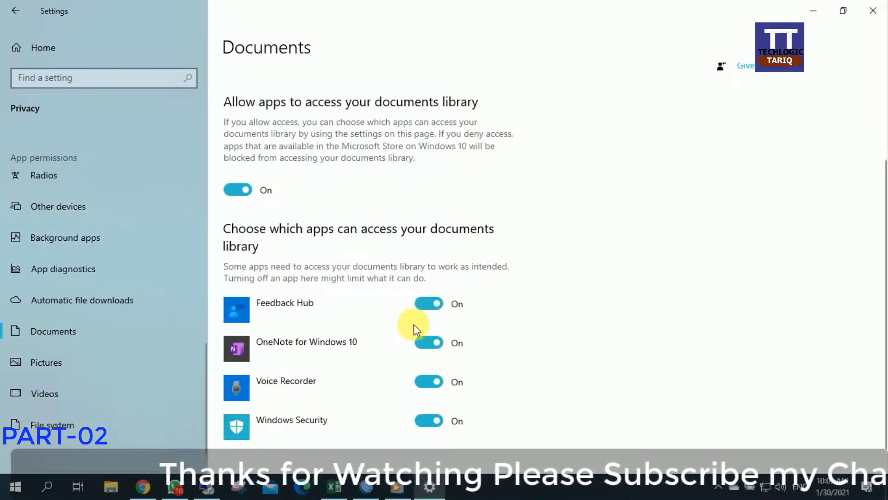
scroll(509, 364, "up", 5)
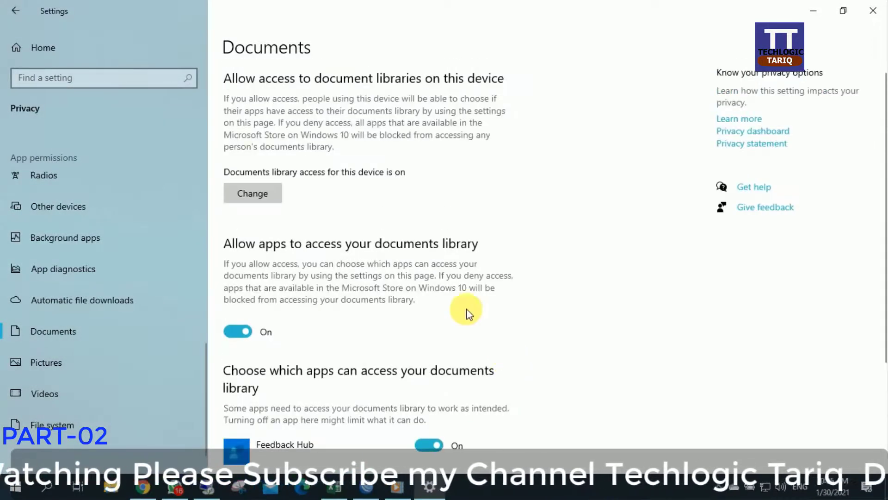
- Turn off documents library access for this device and check the app switches
left_click(255, 194)
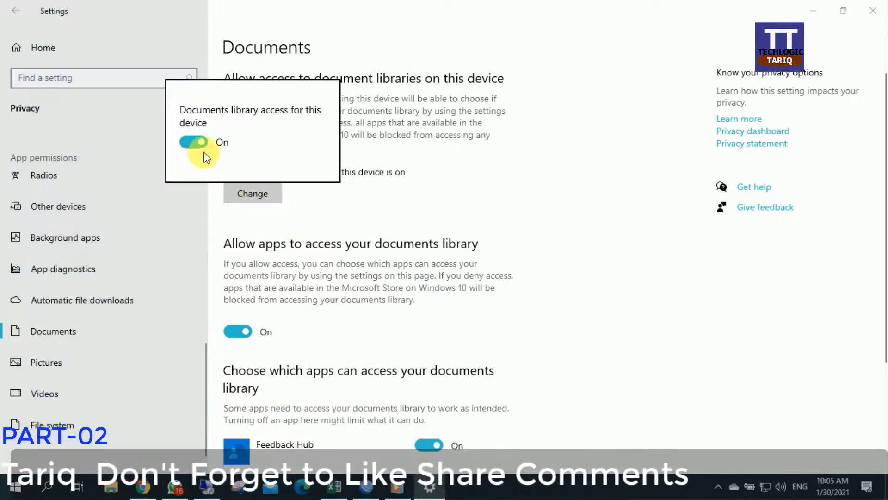
left_click(192, 142)
left_click(402, 224)
scroll(393, 251, "down", 3)
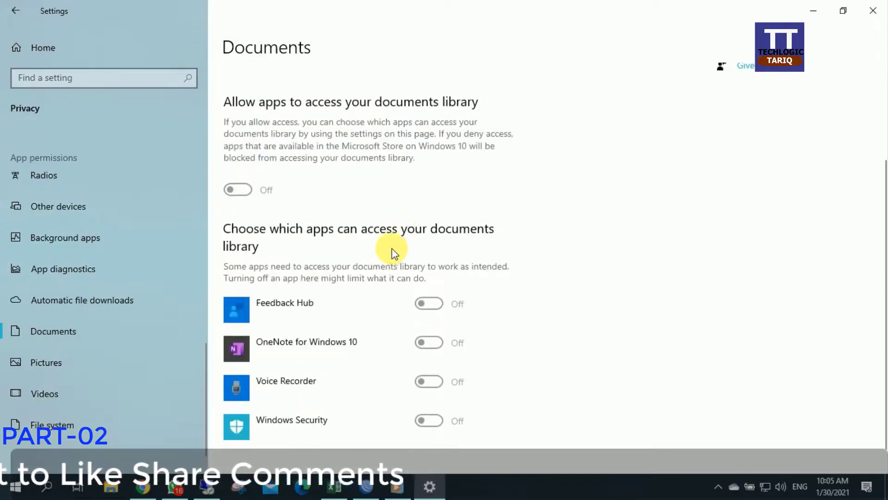
scroll(467, 319, "up", 3)
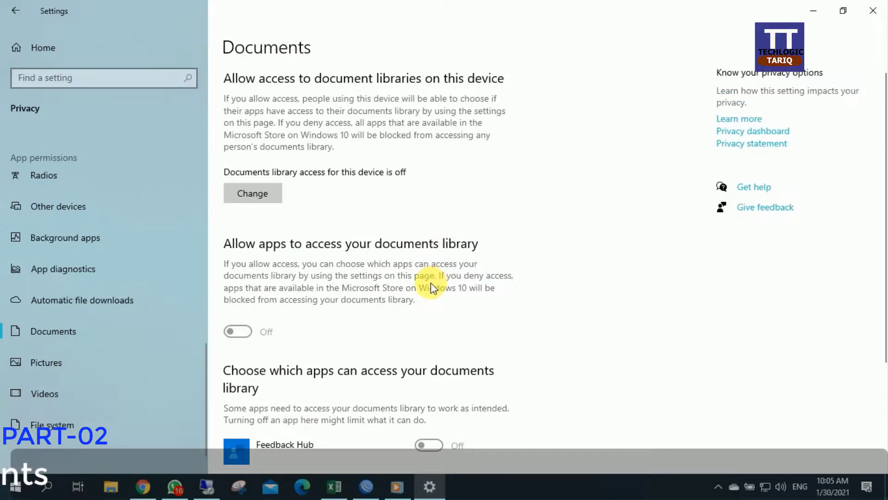
scroll(431, 282, "down", 3)
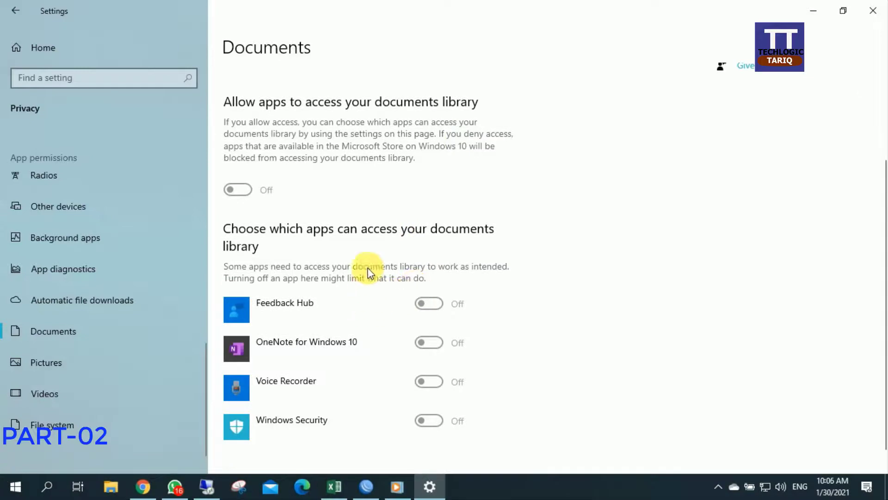
scroll(369, 270, "down", 1)
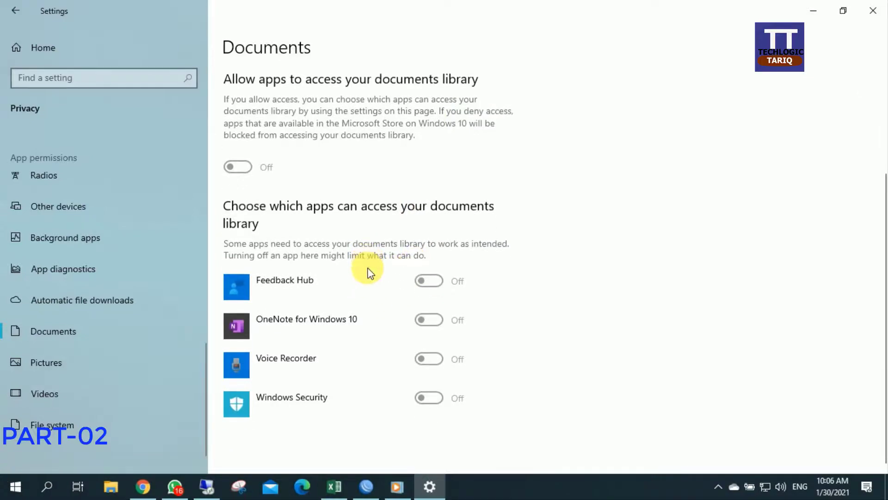
- Open the pictures privacy settings and turn off pictures library access for this device
left_click(93, 367)
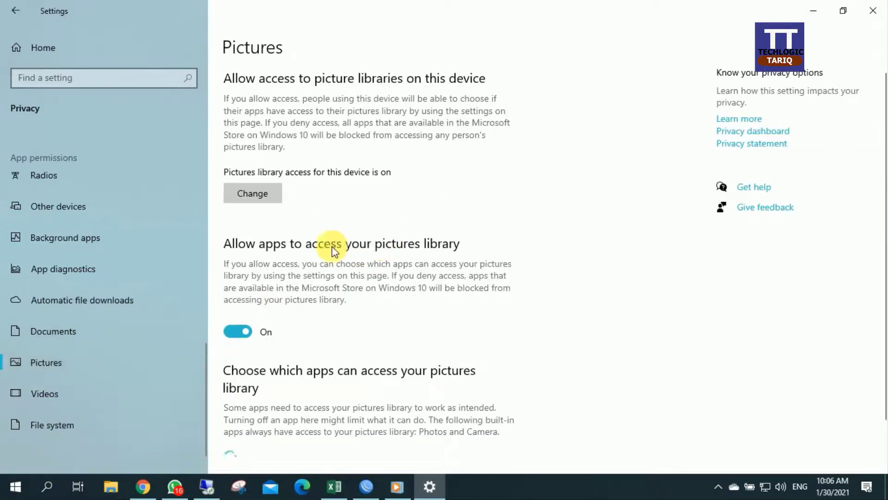
left_click(264, 198)
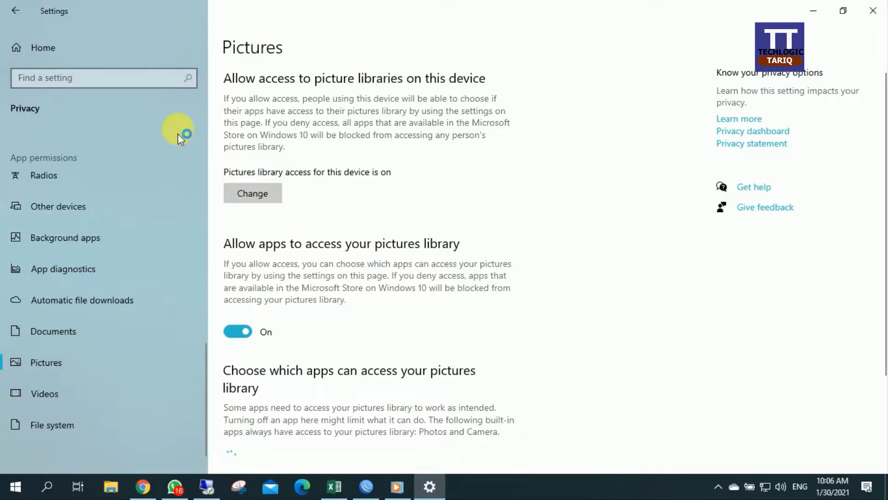
left_click(200, 141)
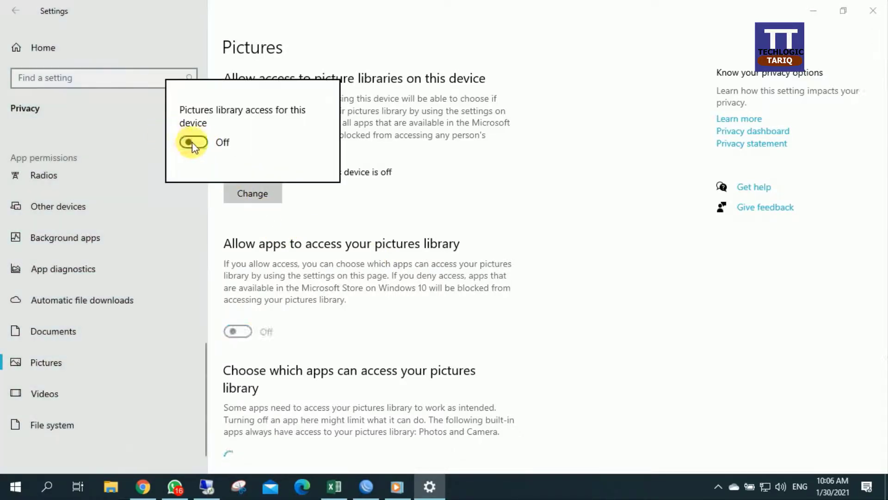
left_click(354, 237)
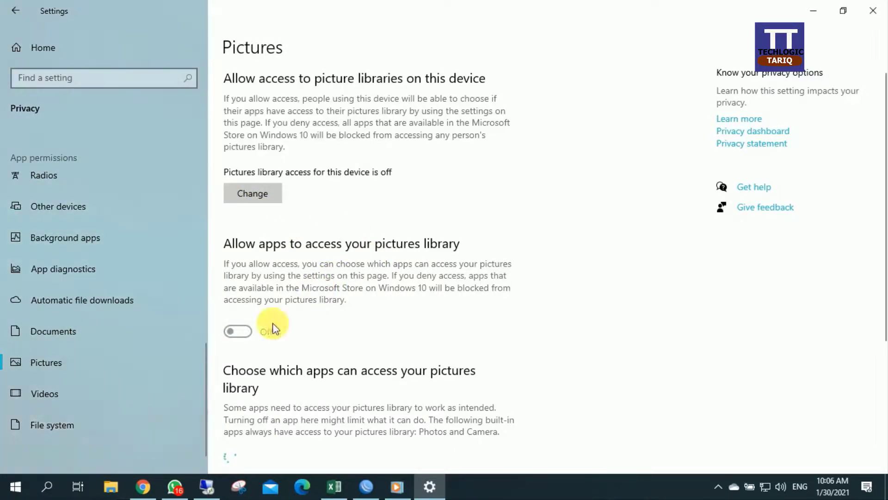
- Open the videos privacy settings and turn off videos library access for this device
left_click(59, 395)
left_click(268, 194)
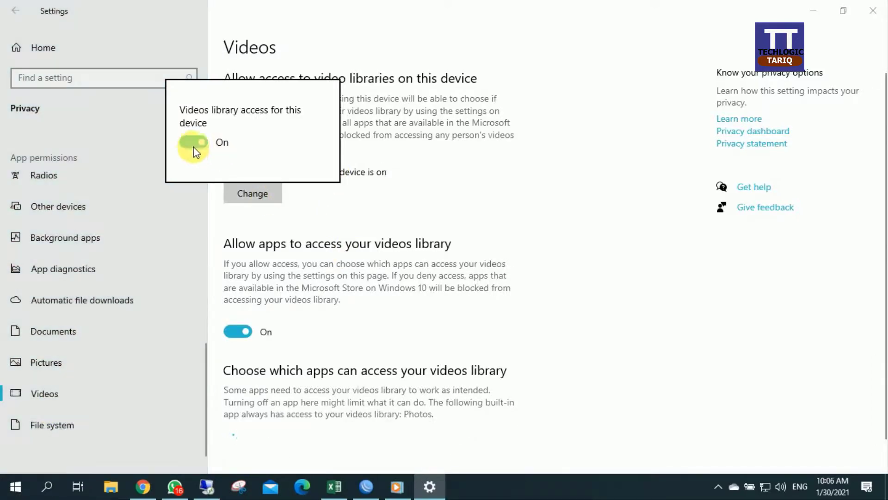
left_click(195, 142)
left_click(430, 175)
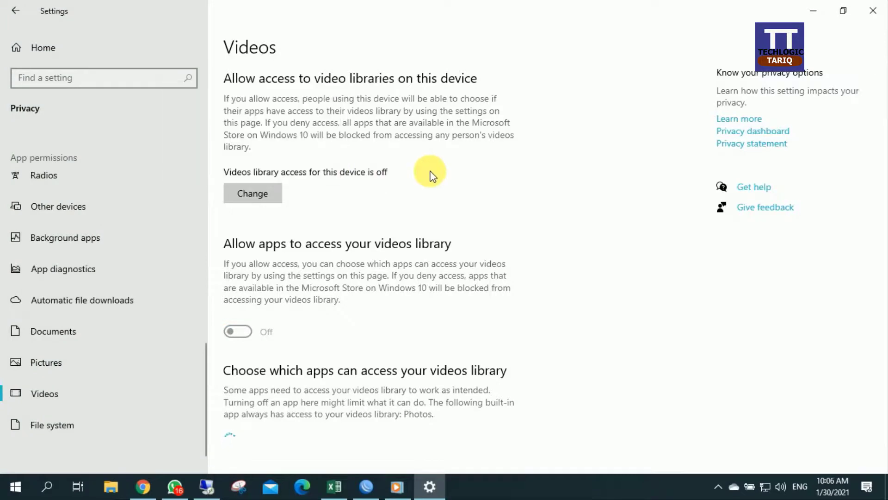
scroll(433, 178, "down", 1)
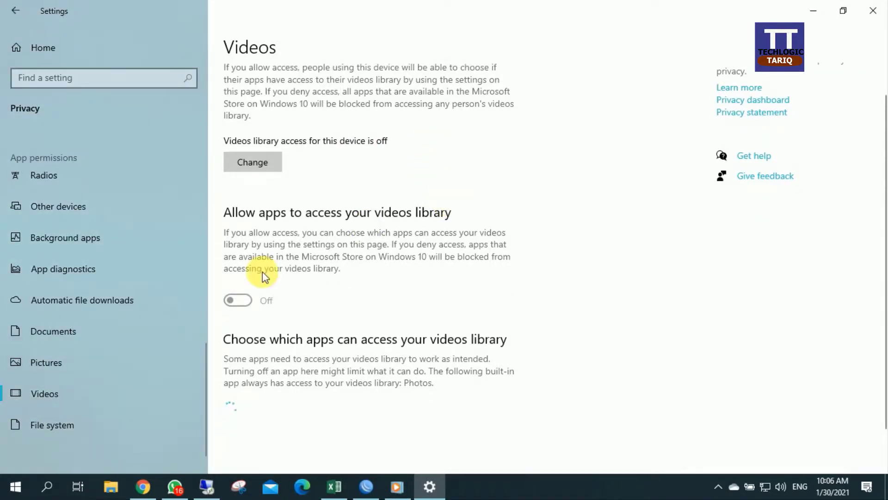
- Open the file system privacy settings and turn off file system access for this device
left_click(77, 427)
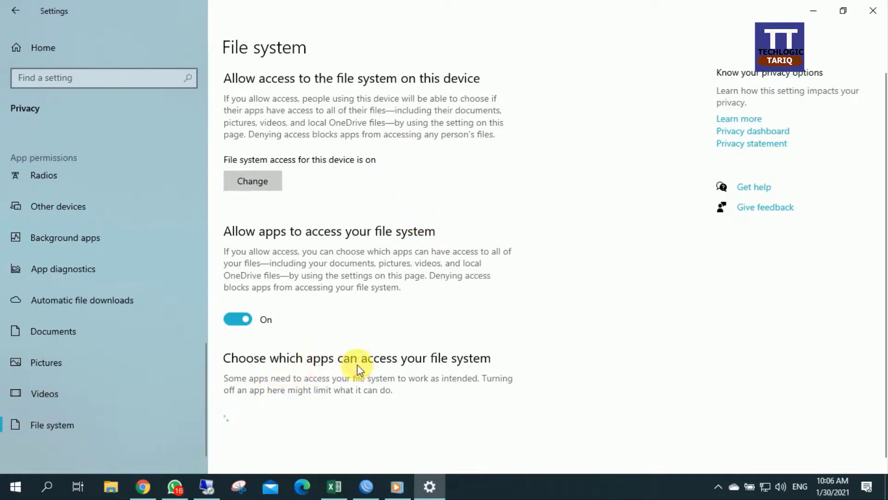
scroll(526, 290, "down", 1)
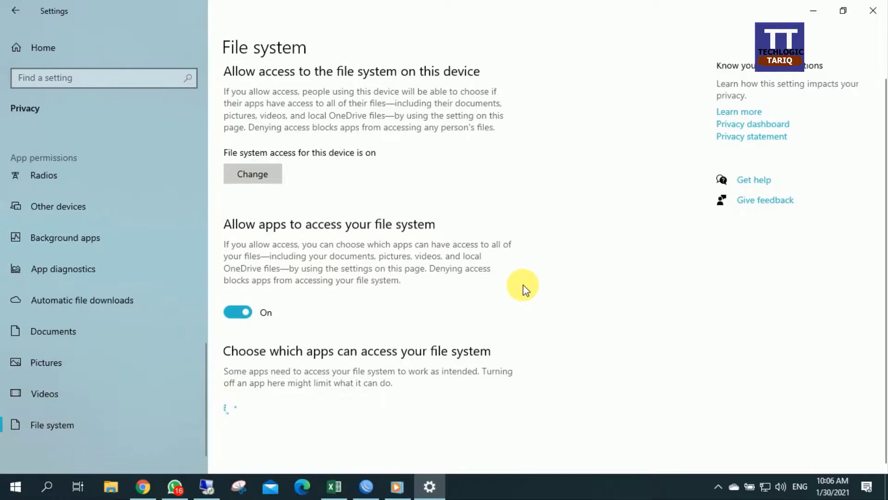
left_click(271, 177)
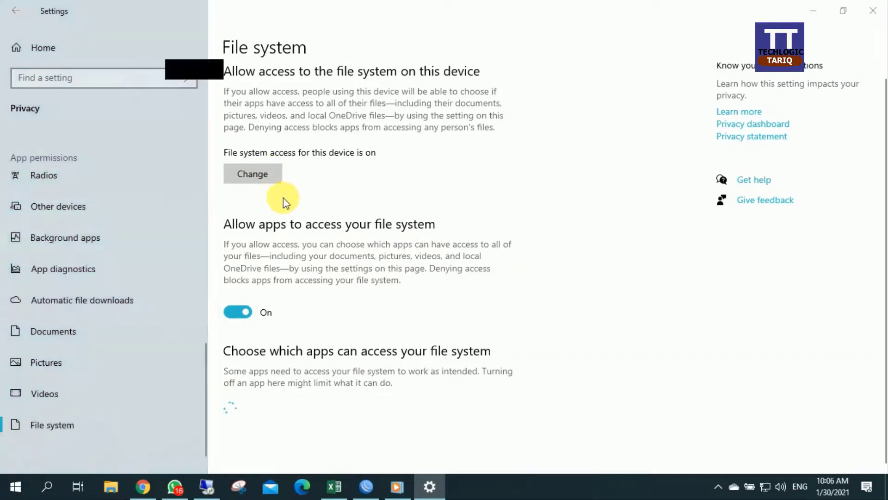
left_click(207, 124)
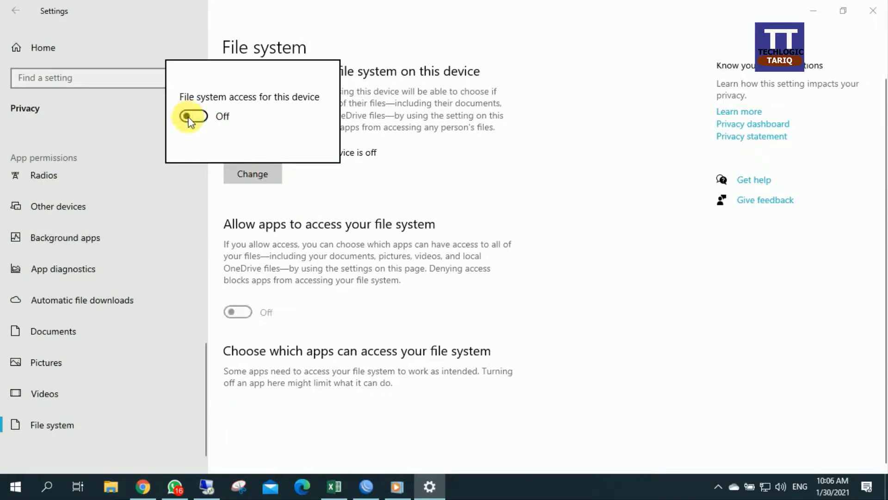
left_click(417, 193)
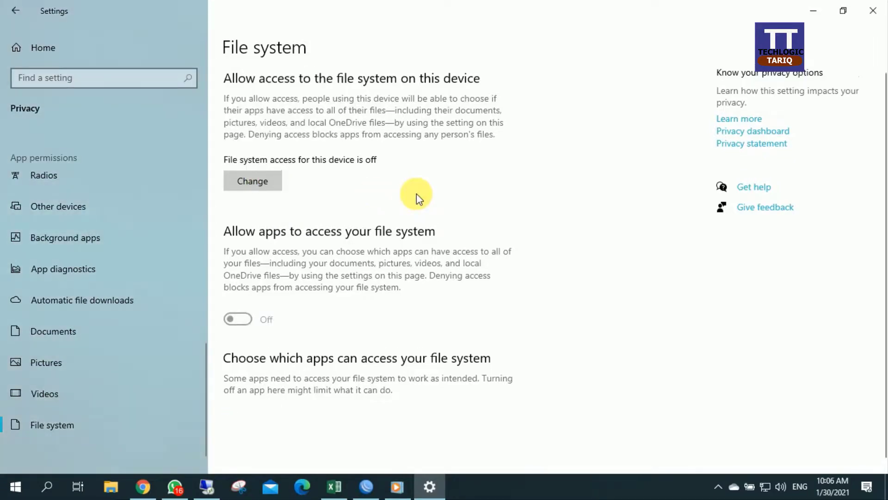